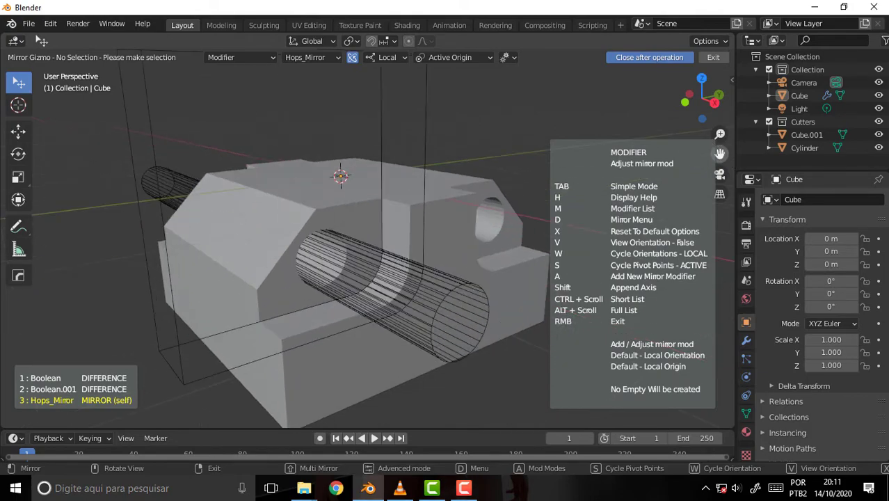
Orbit around the existing block to inspect it from above and from the sides.
mouse_move(478, 161)
middle_down()
mouse_move(471, 144)
mouse_move(571, 239)
mouse_move(503, 167)
mouse_move(490, 195)
middle_up()
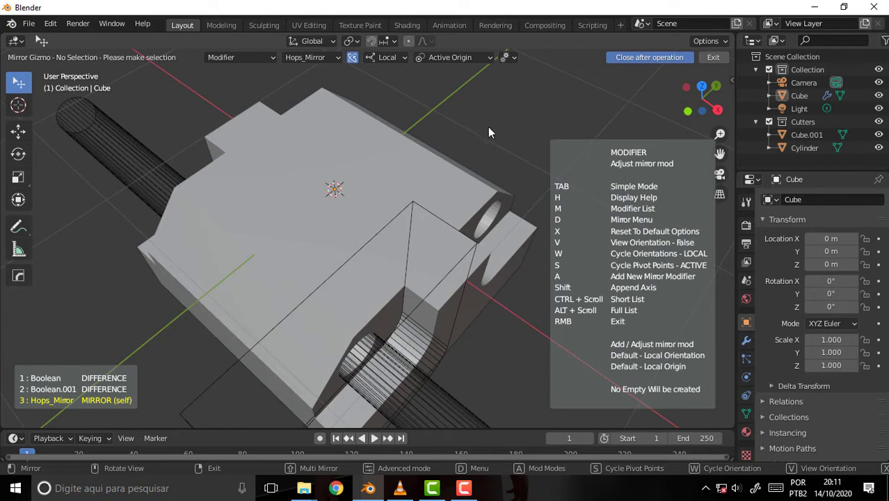
mouse_move(489, 129)
middle_down()
mouse_move(517, 169)
mouse_move(473, 105)
mouse_move(417, 53)
mouse_move(515, 77)
mouse_move(519, 153)
middle_up()
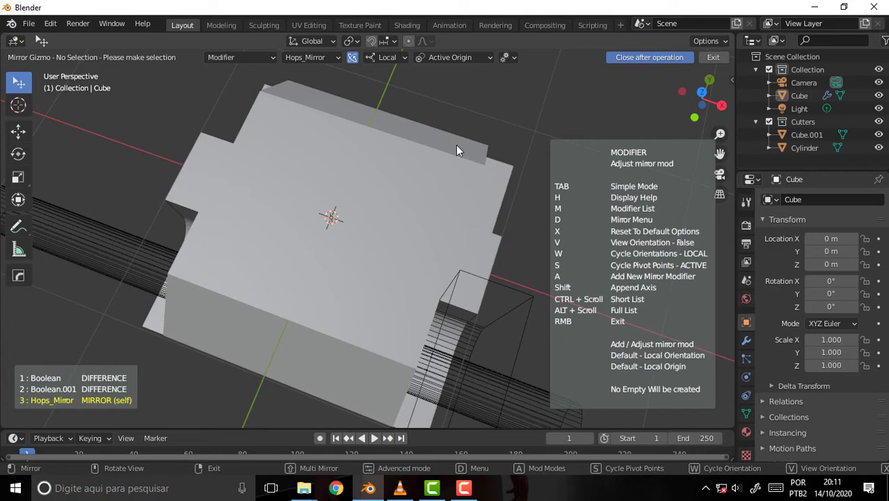
mouse_move(461, 148)
middle_down()
mouse_move(579, 117)
mouse_move(473, 87)
mouse_move(461, 54)
mouse_move(450, 103)
mouse_move(471, 181)
middle_up()
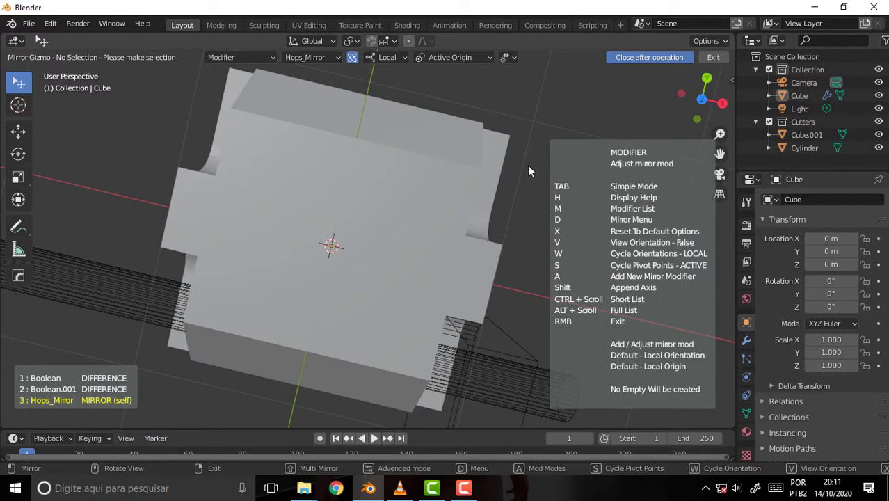
mouse_move(510, 153)
middle_down()
mouse_move(553, 120)
mouse_move(471, 61)
mouse_move(558, 65)
mouse_move(597, 96)
mouse_move(510, 141)
mouse_move(522, 130)
mouse_move(494, 99)
mouse_move(544, 92)
mouse_move(524, 68)
mouse_move(528, 90)
middle_up()
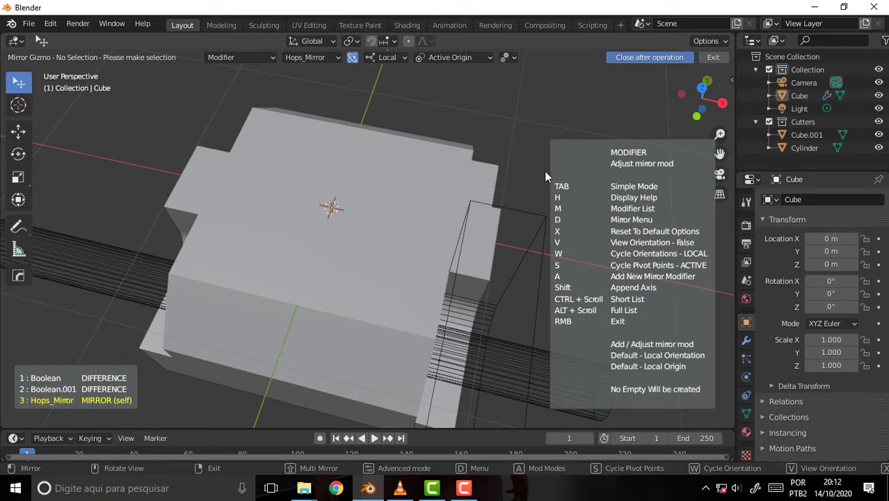
mouse_move(514, 139)
middle_down()
mouse_move(487, 55)
mouse_move(496, 84)
middle_up()
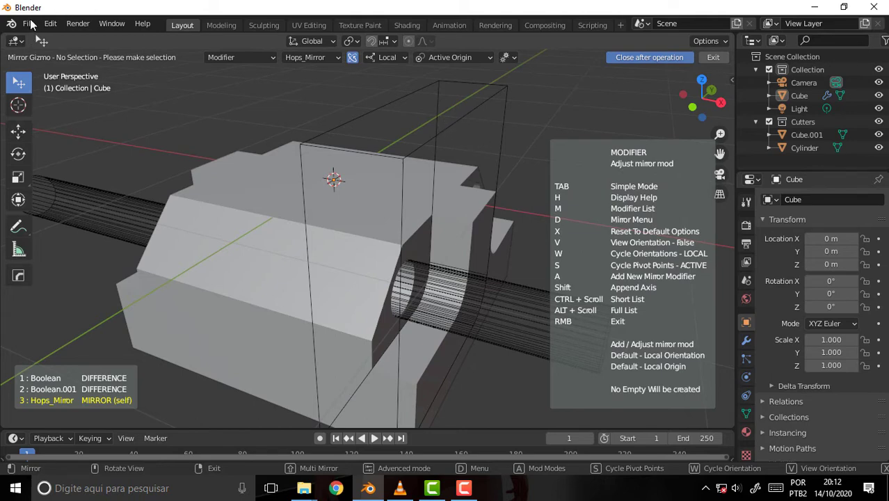
Start a fresh General scene, discarding the unsaved changes to the old one.
right_click(175, 123)
click(28, 22)
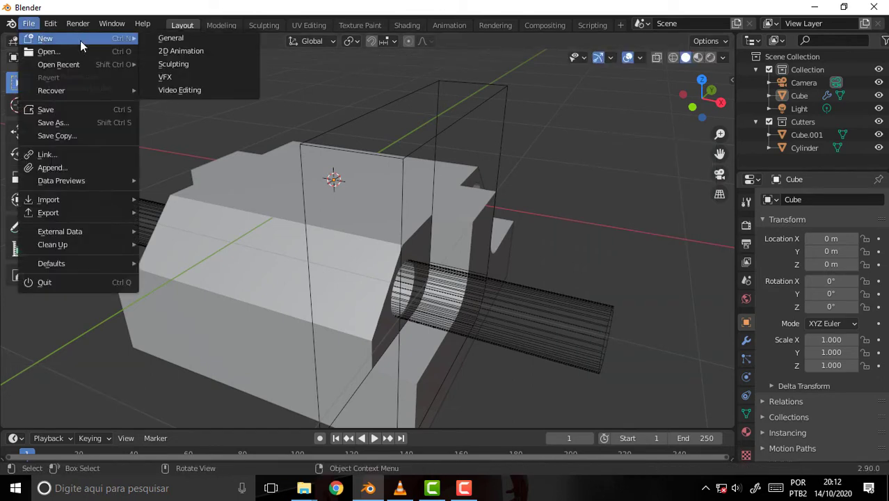
click(167, 37)
click(464, 267)
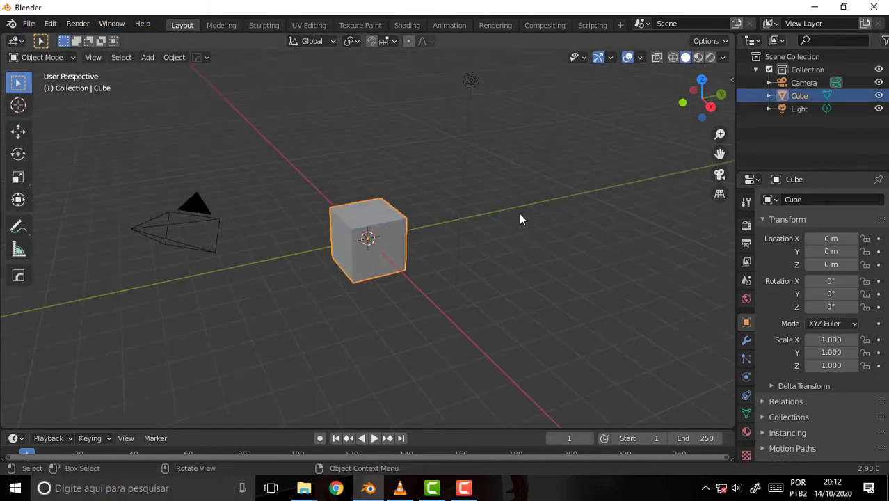
scroll(519, 214, up, 2)
scroll(519, 213, down, 2)
scroll(522, 213, down, 1)
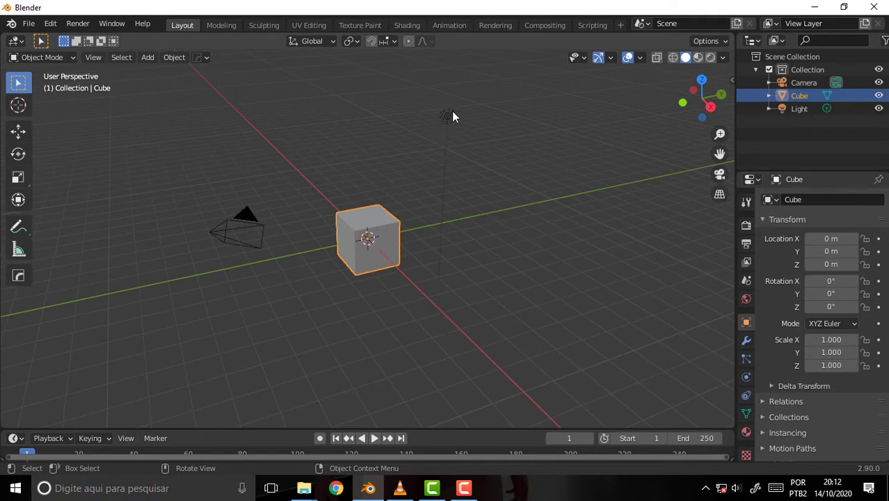
Delete the default Light, leaving the Camera and Cube, and select the Cube.
click(449, 116)
key(Delete)
click(258, 239)
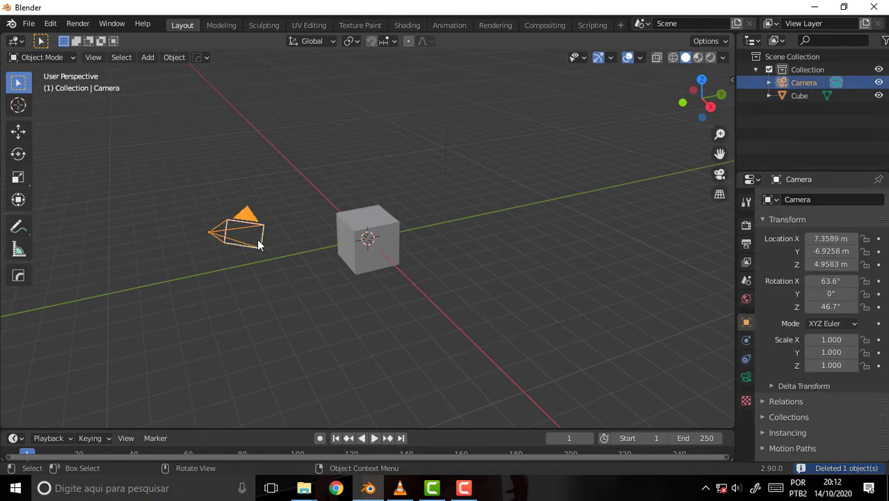
scroll(492, 196, up, 5)
scroll(491, 195, up, 3)
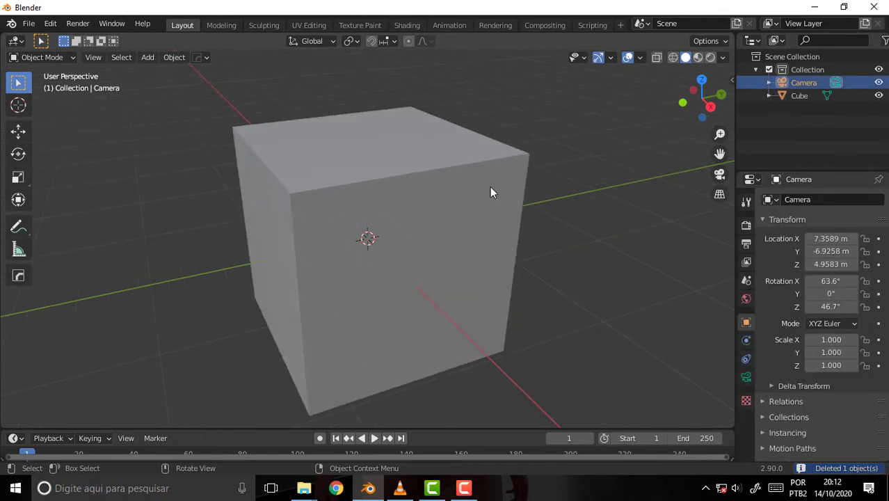
scroll(489, 192, up, 1)
click(404, 493)
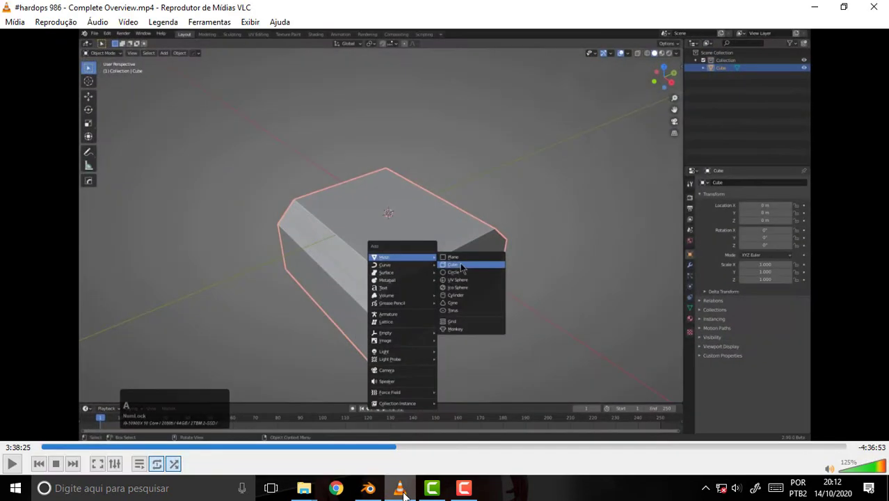
click(404, 493)
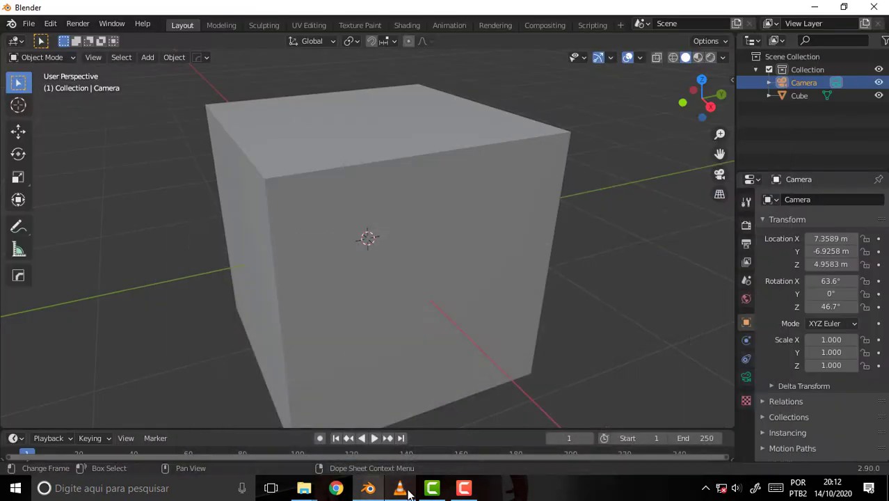
middle_drag(525, 193, 542, 199)
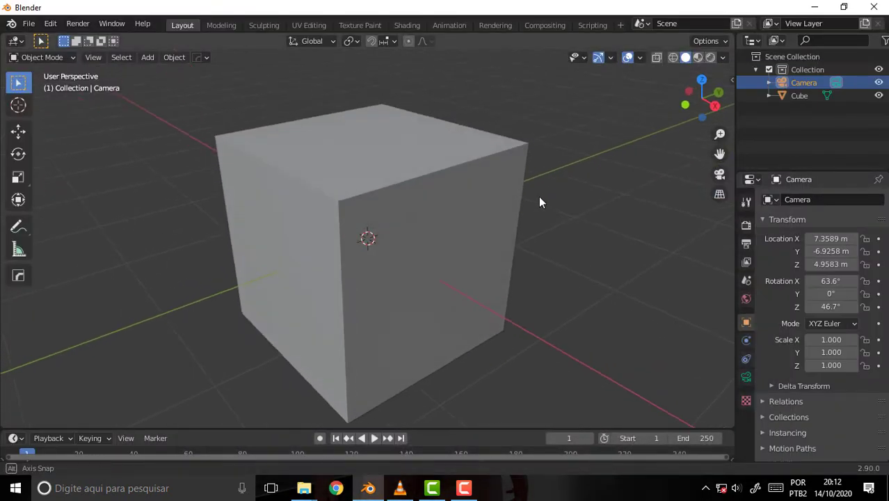
click(444, 217)
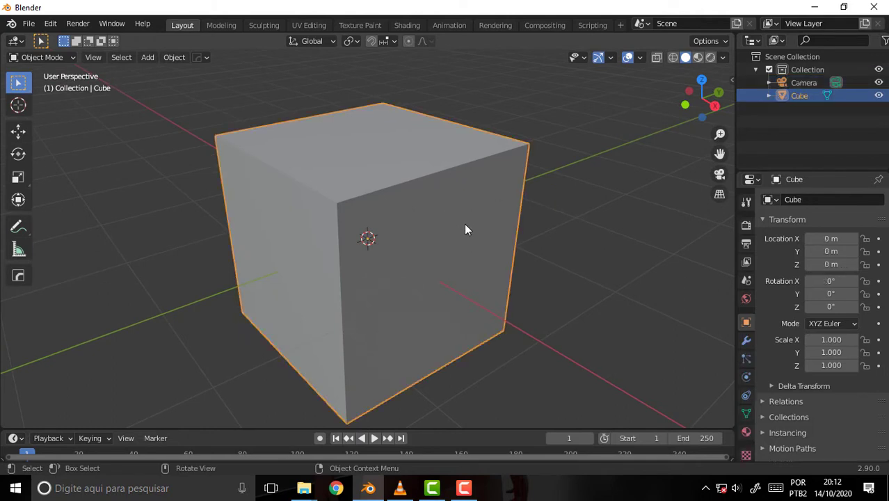
Bisect the cube in Bisect mirror mode at the -Z handle, keeping only its lower half.
key(alt+shift+x)
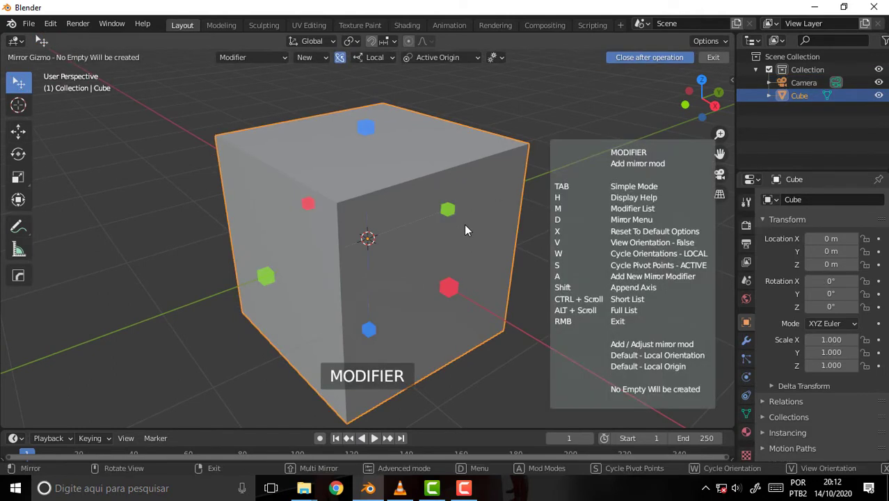
click(237, 57)
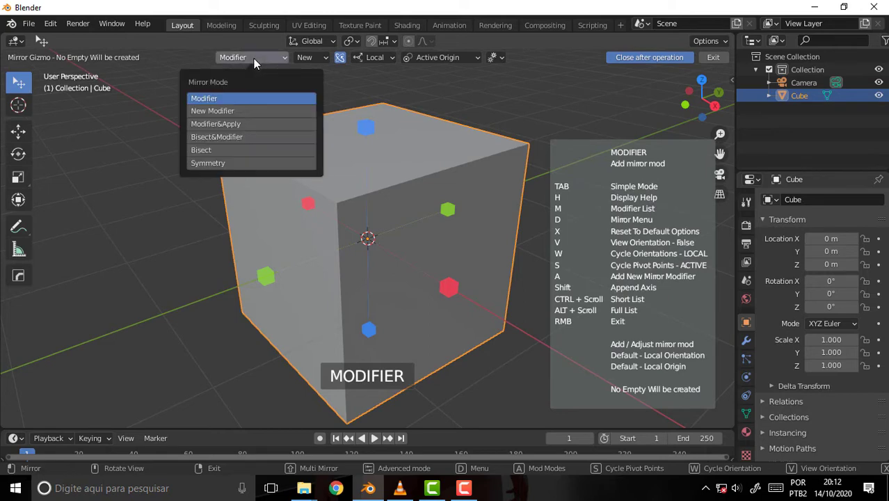
click(209, 150)
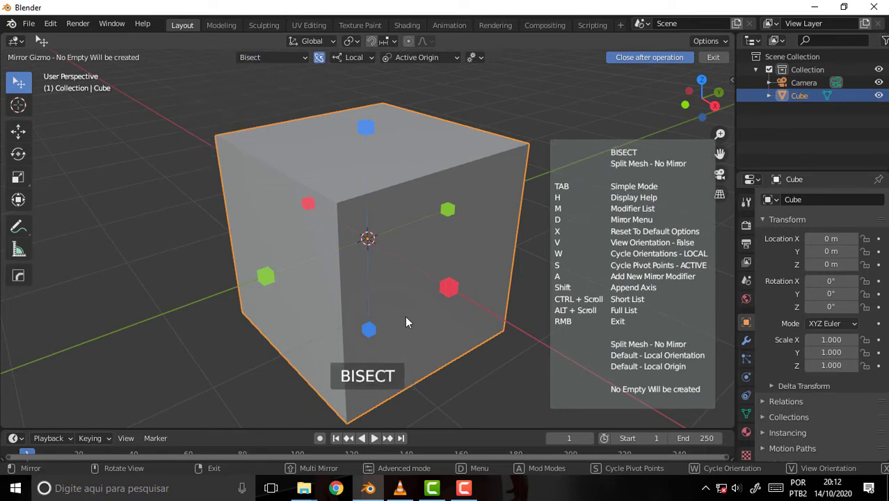
click(367, 332)
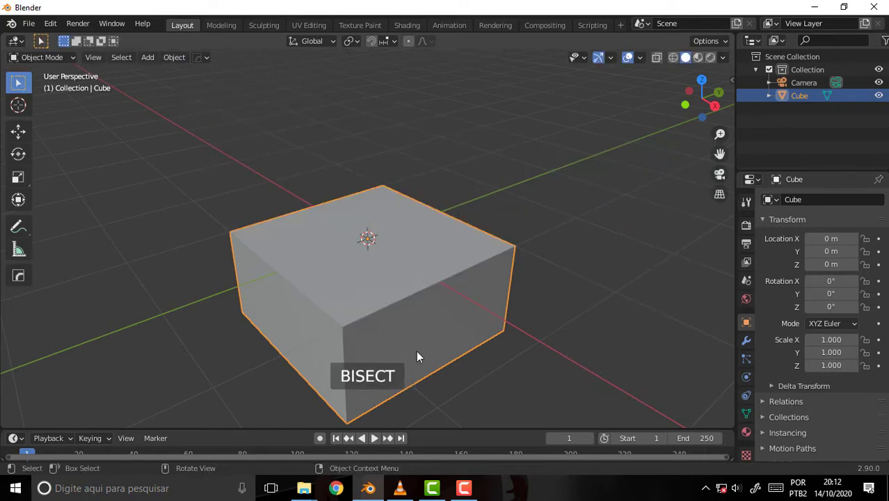
In Edit Mode, bevel two opposite top edges into wide chamfers.
click(52, 60)
click(50, 83)
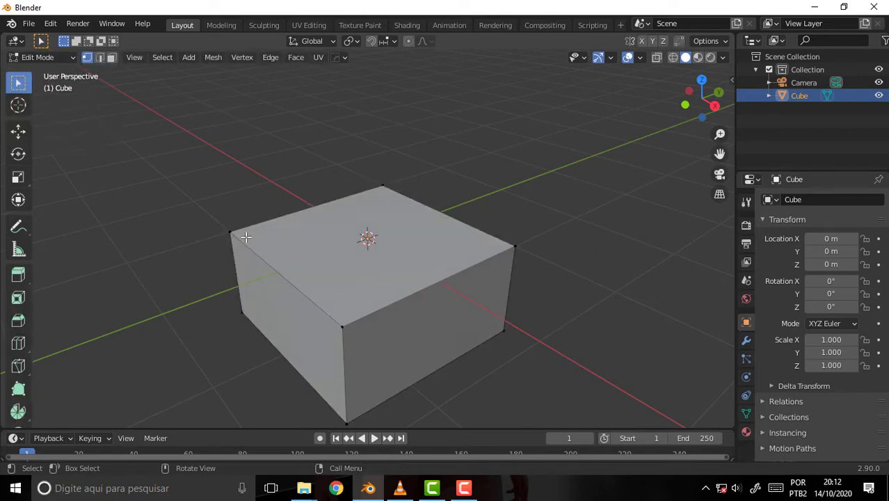
click(101, 59)
click(275, 298)
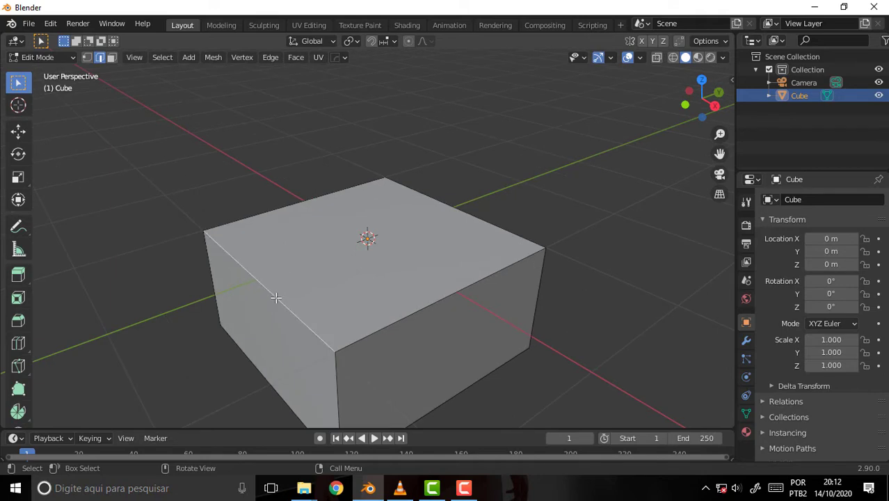
shift+click(465, 212)
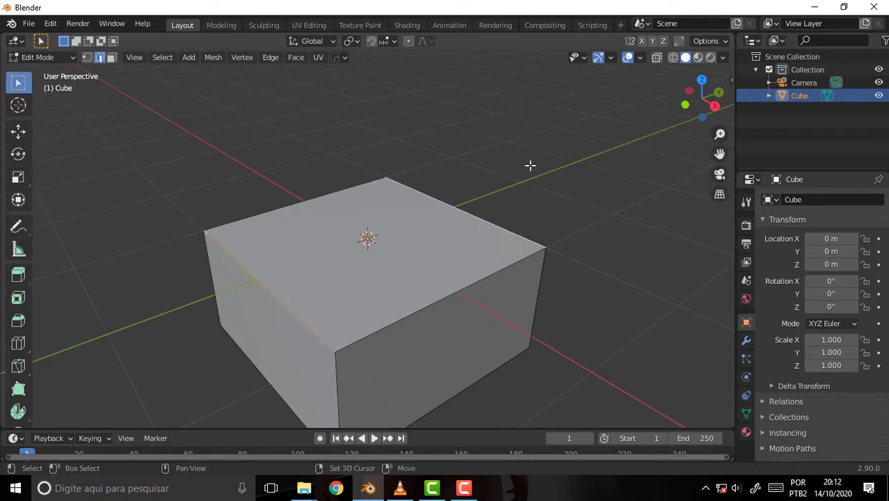
key(ctrl+e)
click(522, 89)
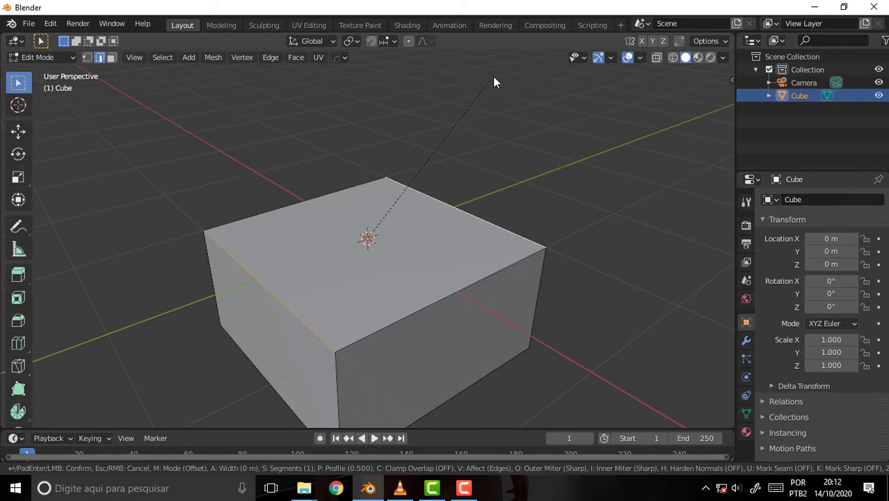
click(519, 400)
Clear the edge selection and return to Object Mode.
drag(716, 156, 695, 120)
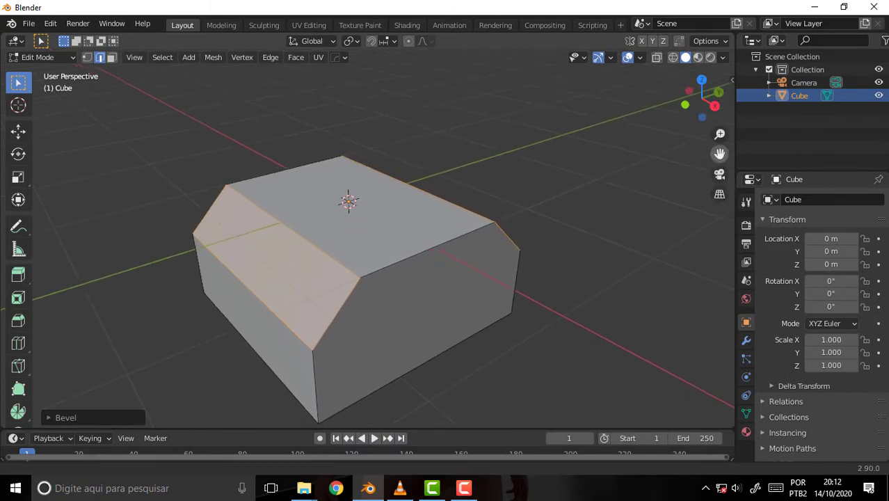
click(559, 145)
middle_drag(553, 158, 565, 154)
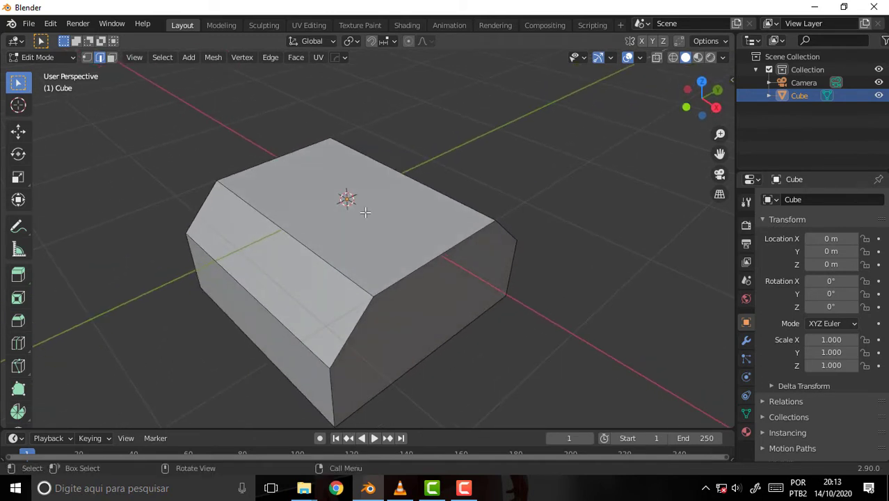
key(shift+a)
click(47, 60)
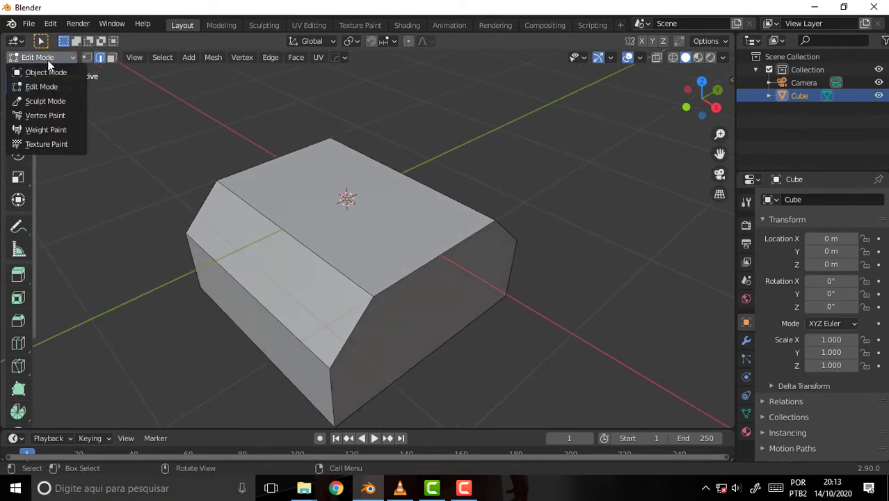
click(48, 73)
Add a new cube, shrink it, thin it along X, and place it over one end of the block.
click(513, 152)
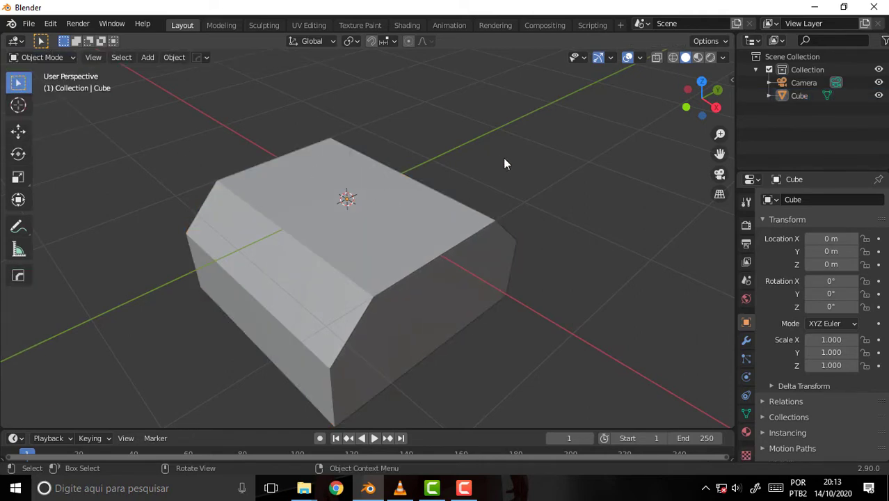
key(shift+a)
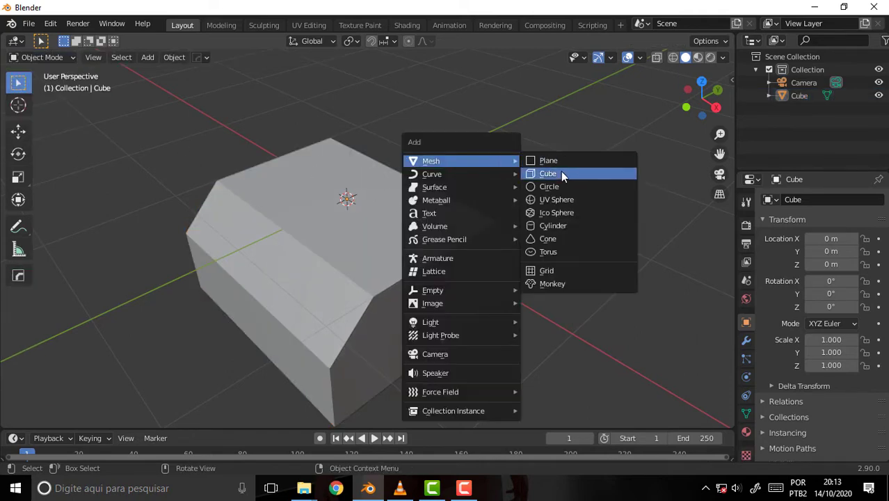
click(561, 172)
key(s)
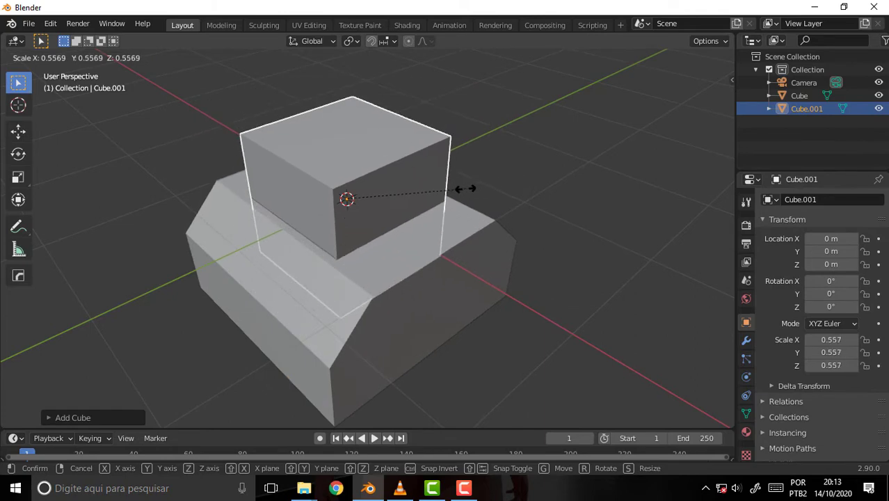
click(488, 194)
key(s)
key(x)
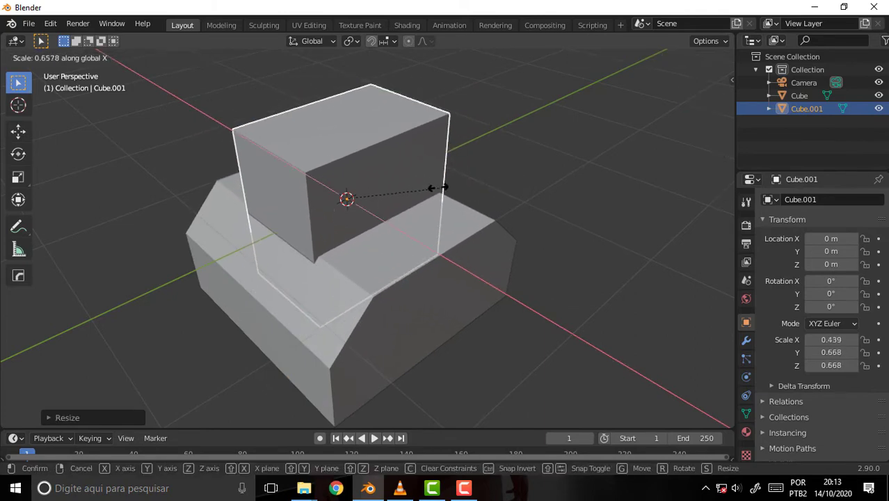
click(380, 175)
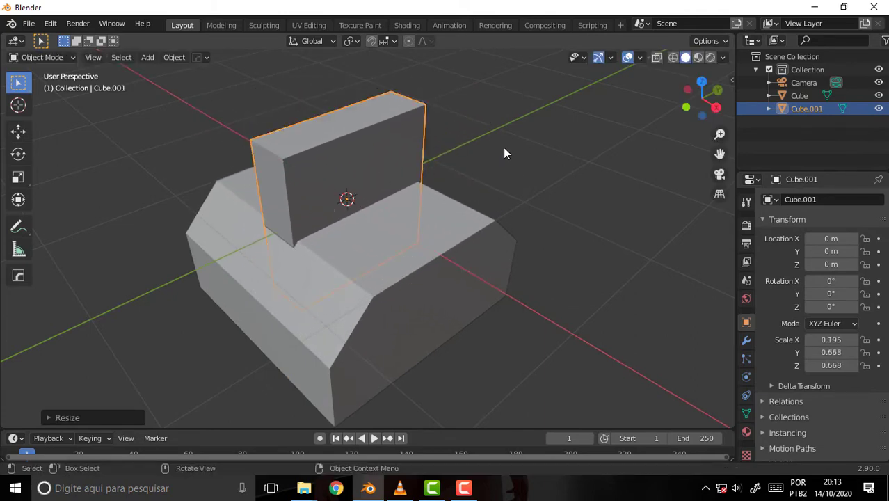
key(KP_7)
key(g)
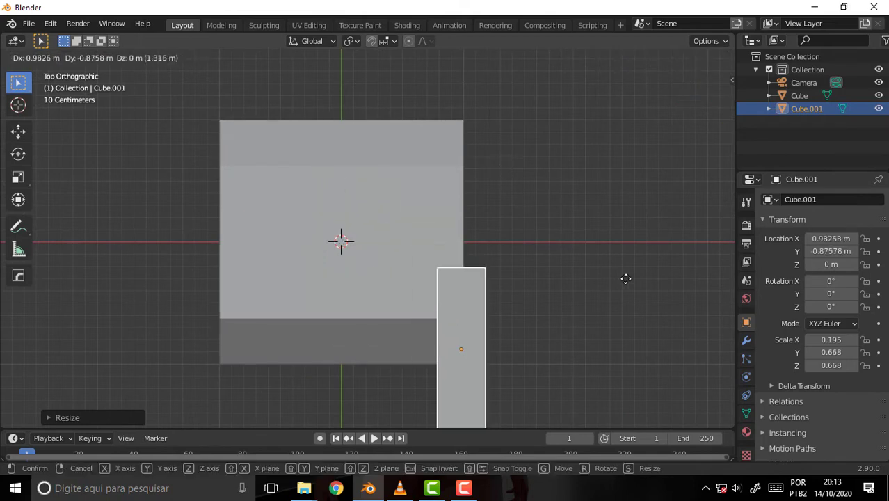
click(617, 273)
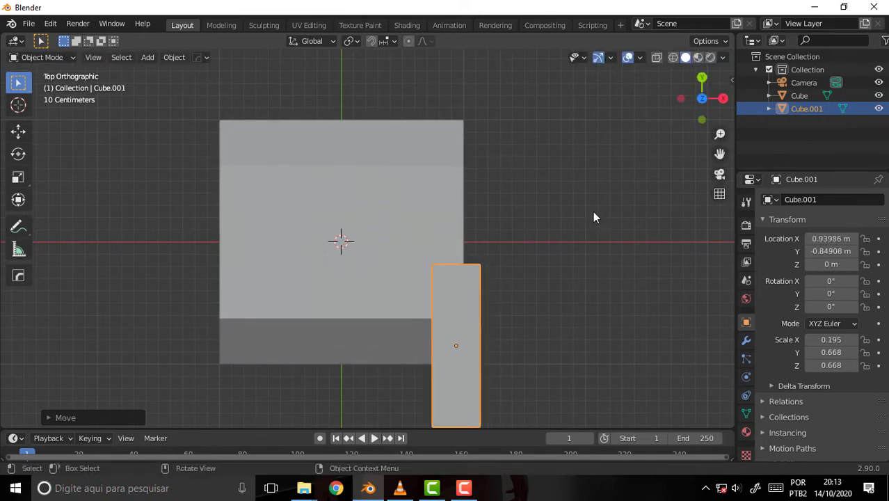
middle_drag(594, 217, 554, 113)
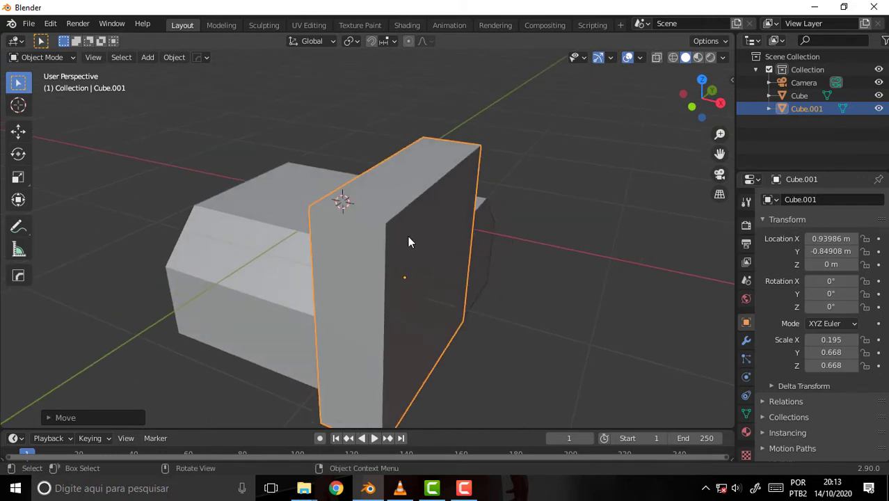
Subtract the thin Cube.001 cutter from the block with a Boolean Difference.
shift+click(271, 237)
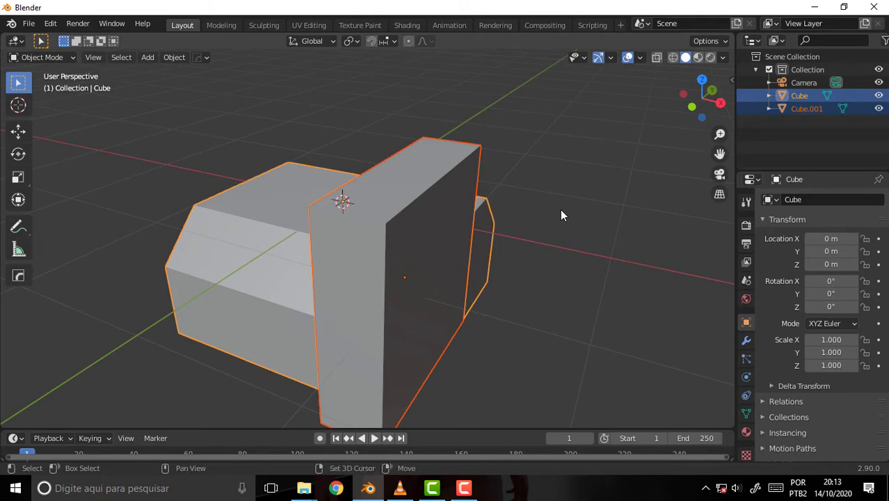
key(shift+q)
click(638, 173)
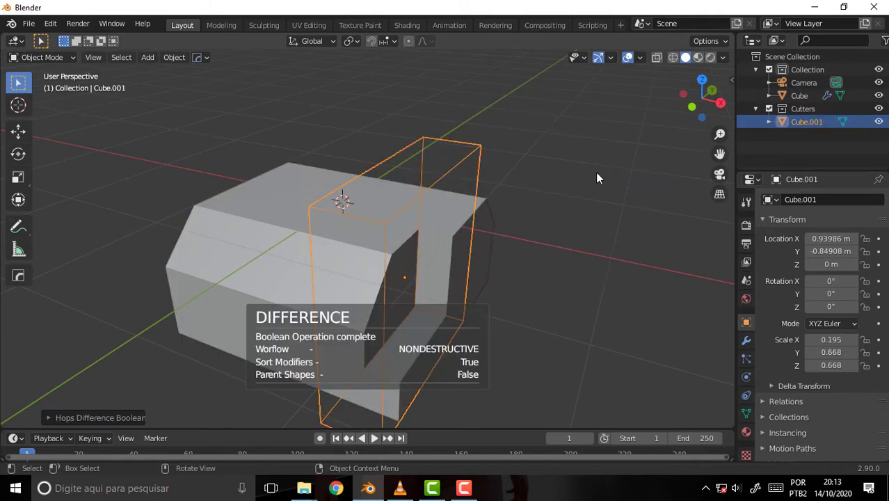
middle_drag(596, 172, 572, 155)
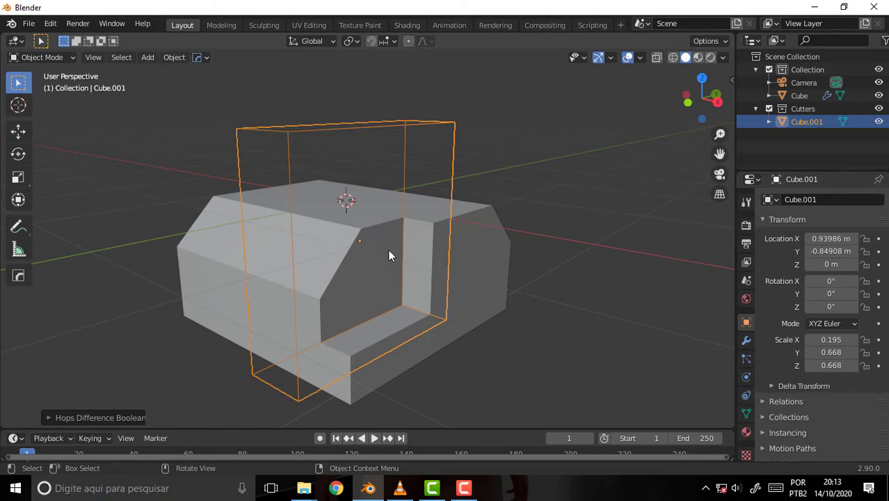
click(221, 243)
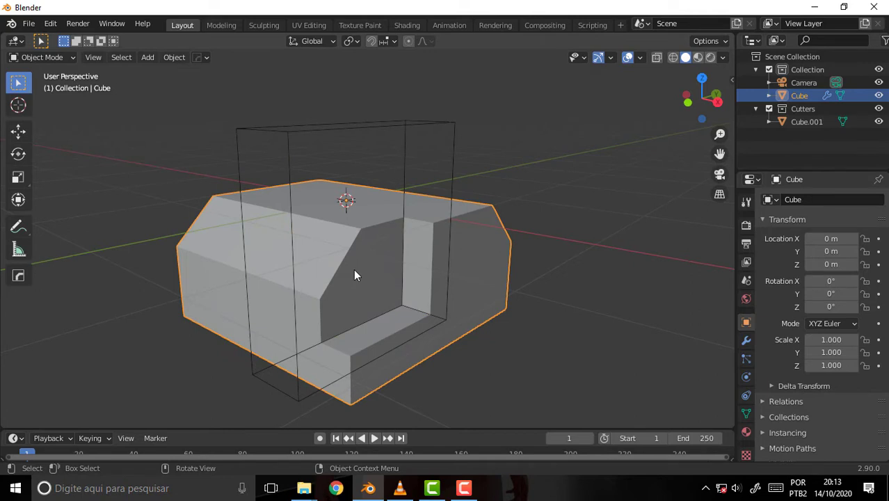
Add Modifier-mode Hops Mirrors across X so the cuts repeat on the opposite end.
key(alt+x)
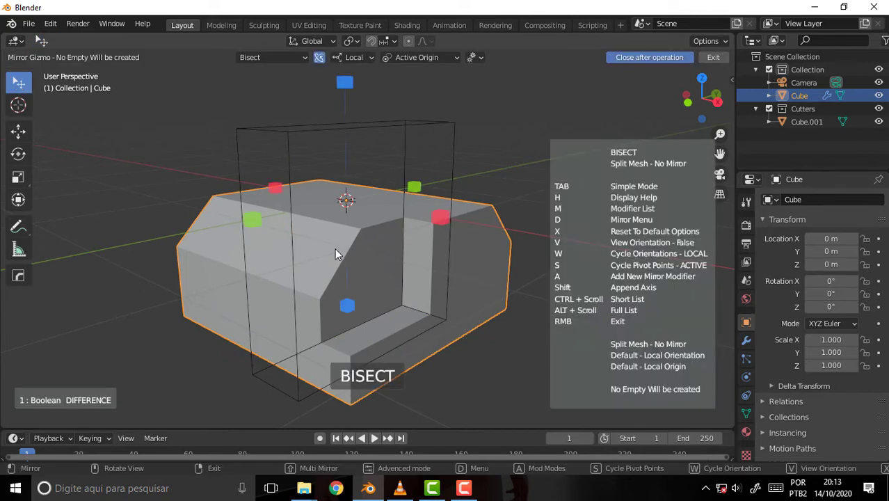
click(282, 59)
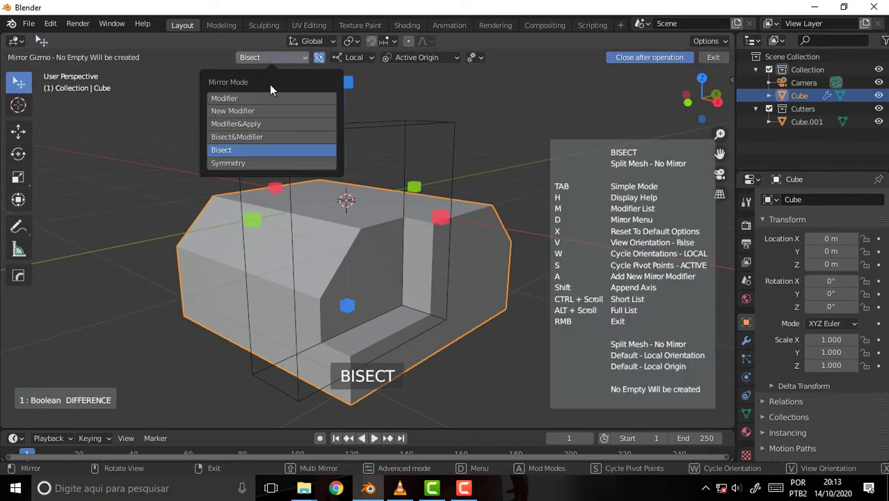
click(264, 96)
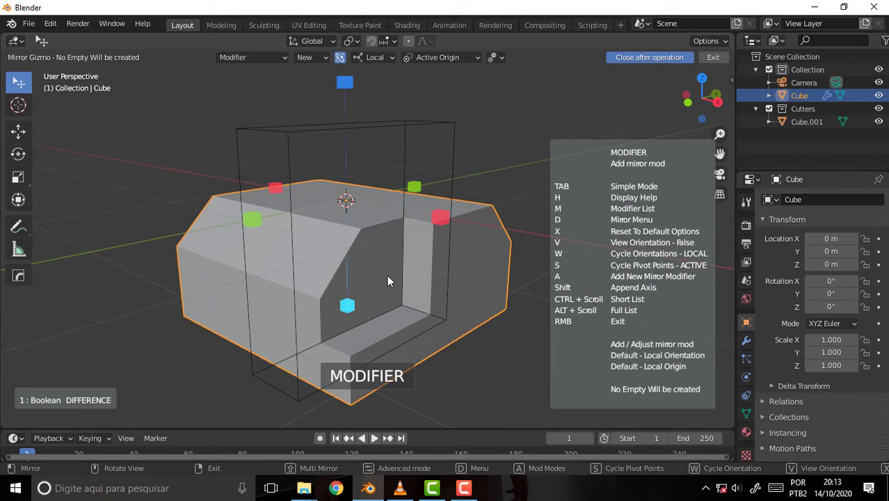
click(443, 217)
mouse_move(512, 154)
middle_down()
mouse_move(681, 196)
mouse_move(456, 187)
middle_up()
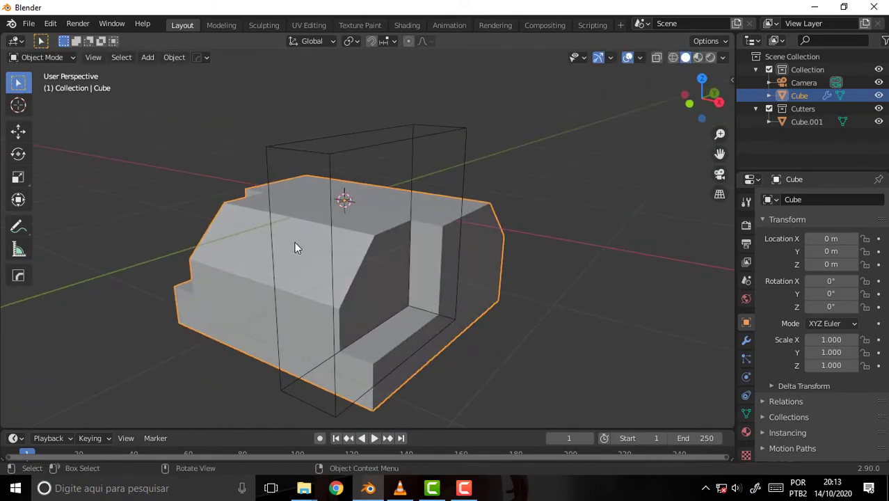
key(alt+x)
click(267, 225)
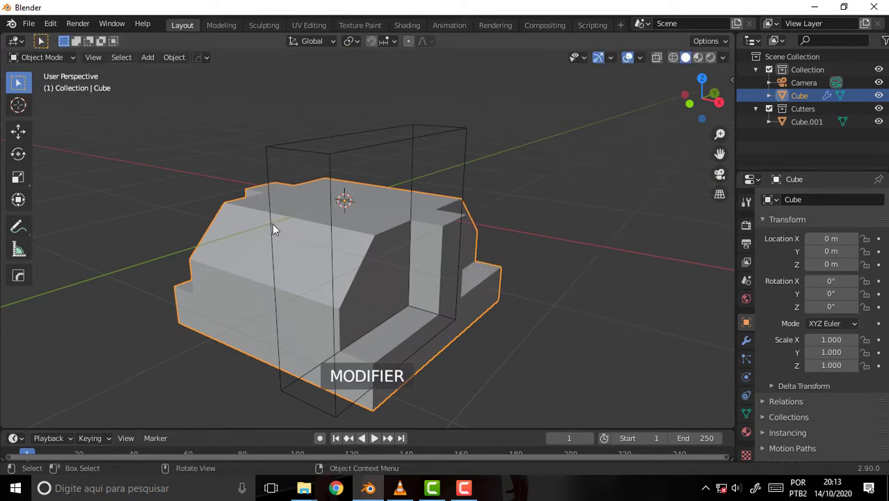
mouse_move(520, 165)
middle_down()
mouse_move(391, 146)
mouse_move(157, 147)
mouse_move(554, 142)
mouse_move(456, 163)
mouse_move(500, 144)
mouse_move(476, 157)
middle_up()
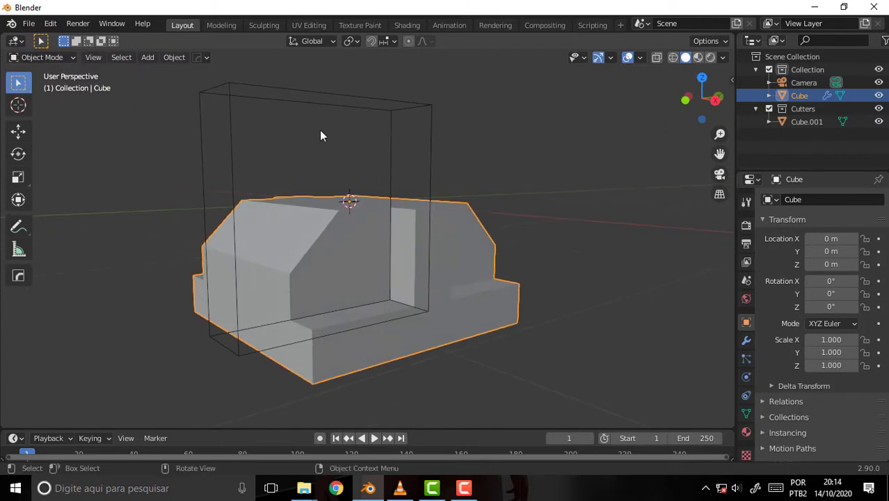
Put the Cube.001 cutter in Edit Mode, try a bevel on its edge, and undo it.
click(439, 166)
click(55, 59)
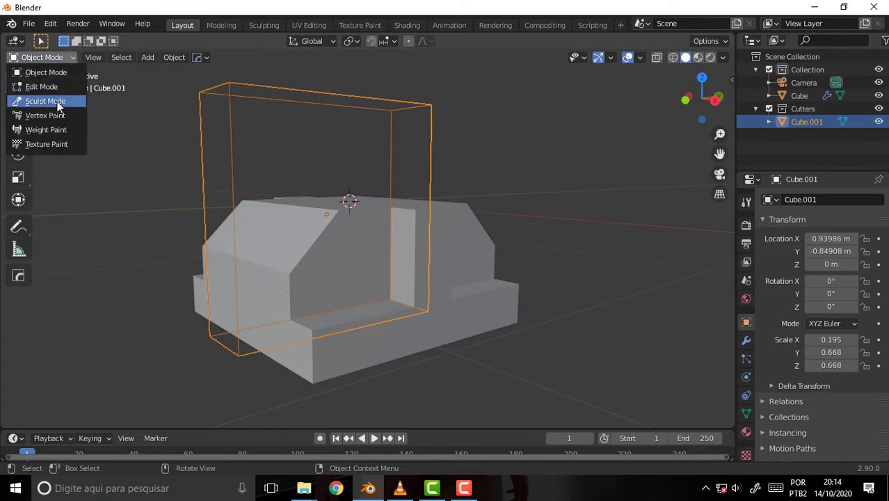
click(55, 86)
click(477, 289)
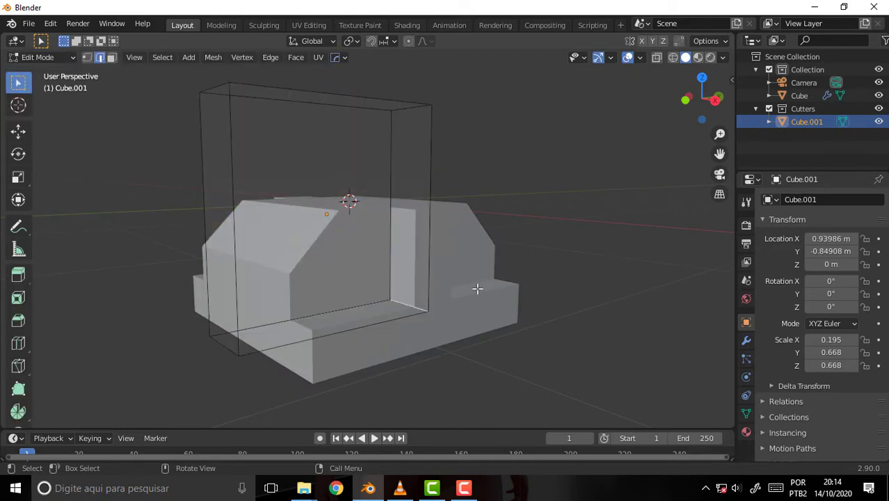
right_click(560, 146)
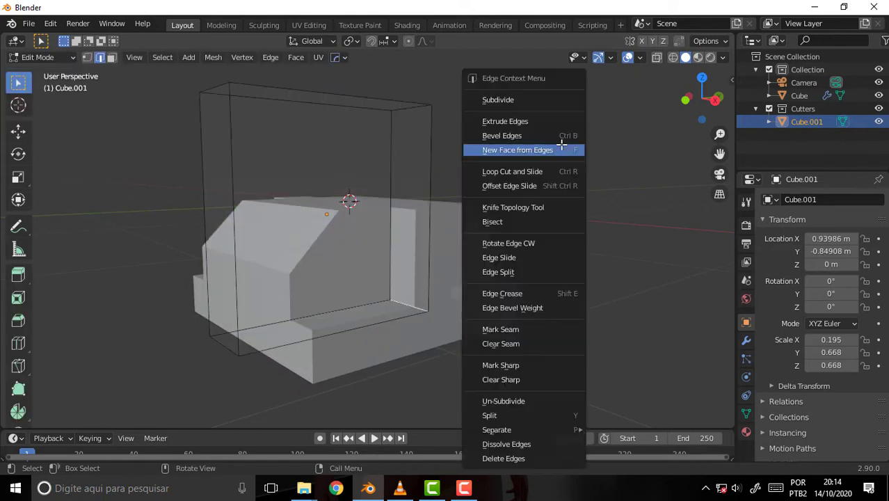
click(556, 139)
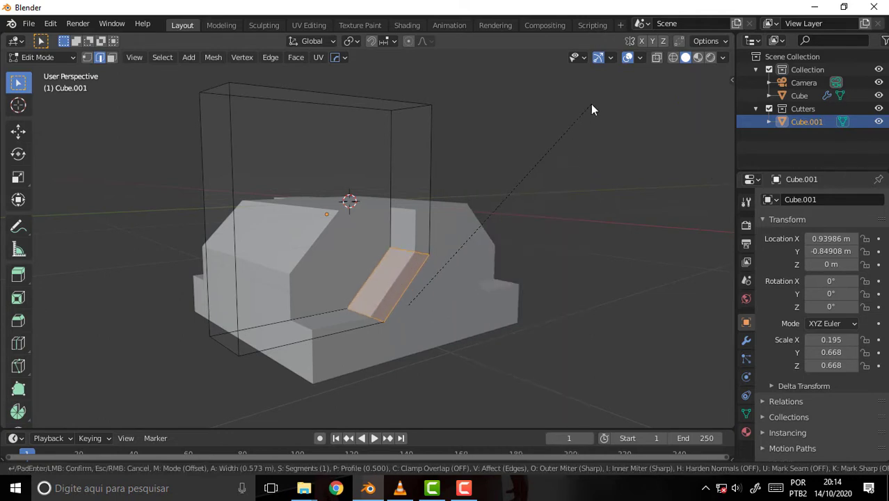
click(582, 113)
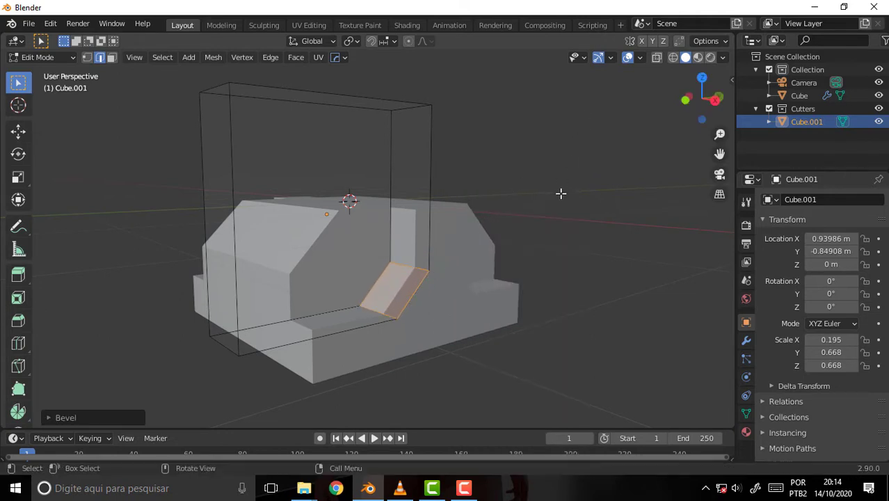
key(ctrl+z)
Bevel the cutter's lower edge with 11 segments so the slot gets a rounded inner corner.
right_click(561, 196)
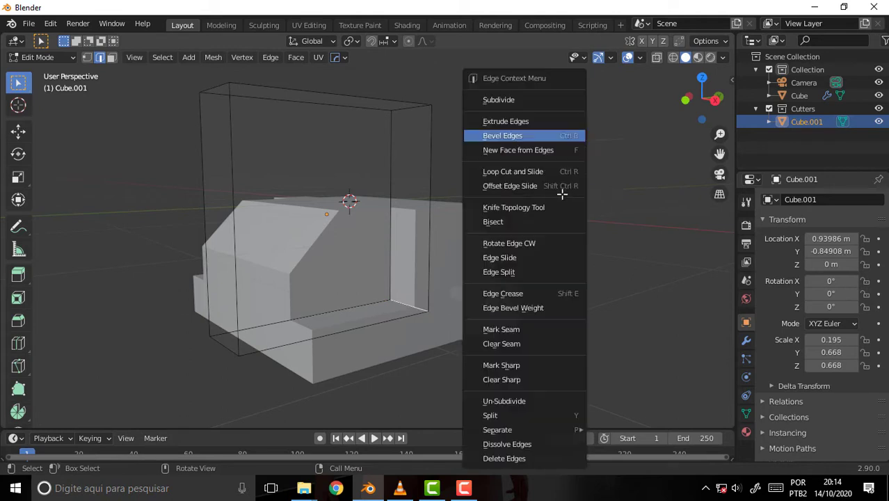
click(541, 140)
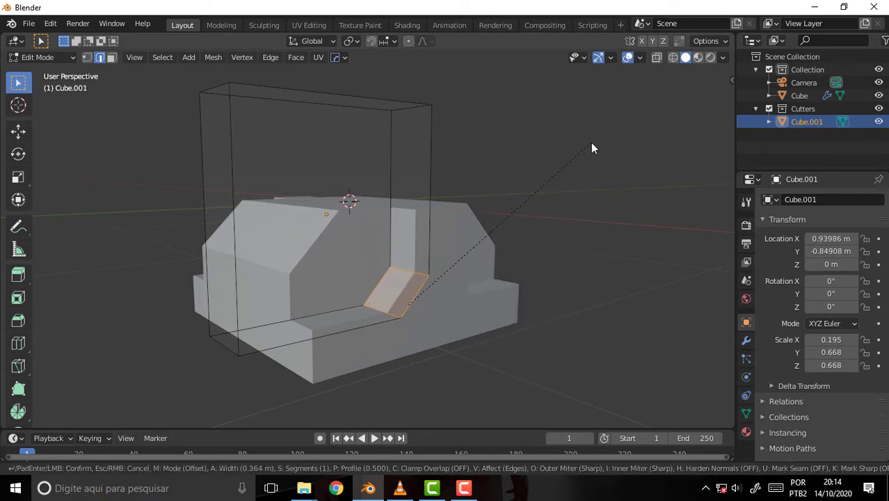
scroll(591, 141, up, 4)
scroll(589, 136, up, 6)
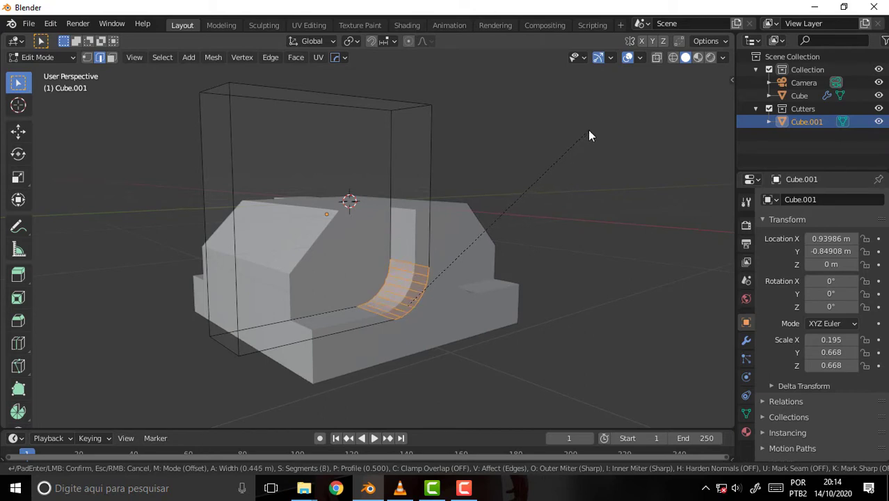
click(590, 133)
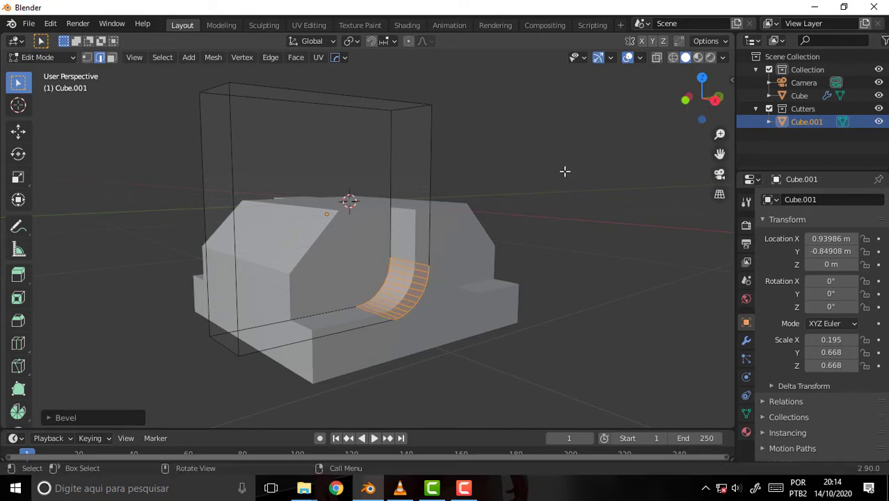
mouse_move(549, 179)
middle_down()
mouse_move(315, 170)
mouse_move(452, 279)
middle_up()
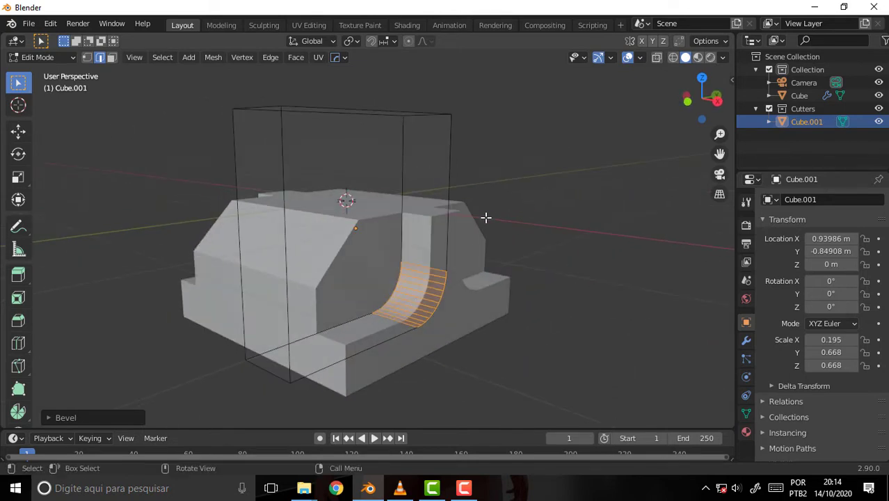
middle_drag(535, 170, 535, 168)
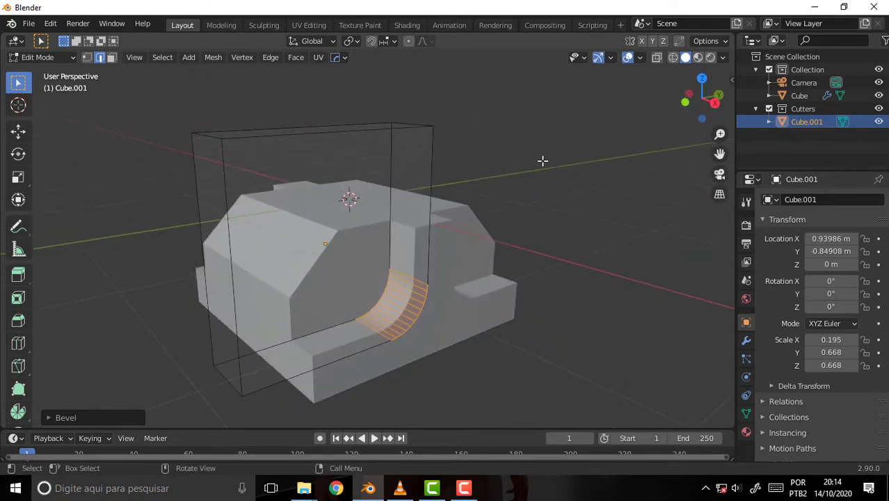
scroll(540, 157, up, 2)
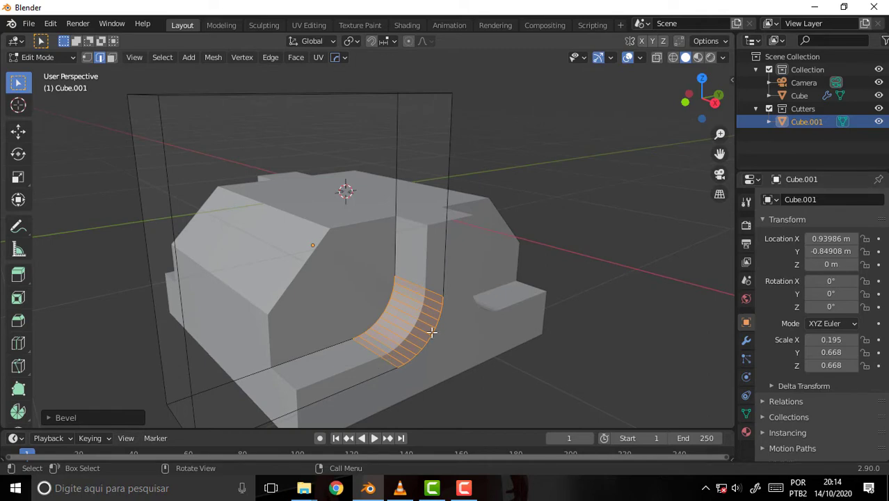
scroll(577, 209, down, 2)
mouse_move(578, 208)
middle_down()
mouse_move(589, 220)
mouse_move(426, 288)
middle_up()
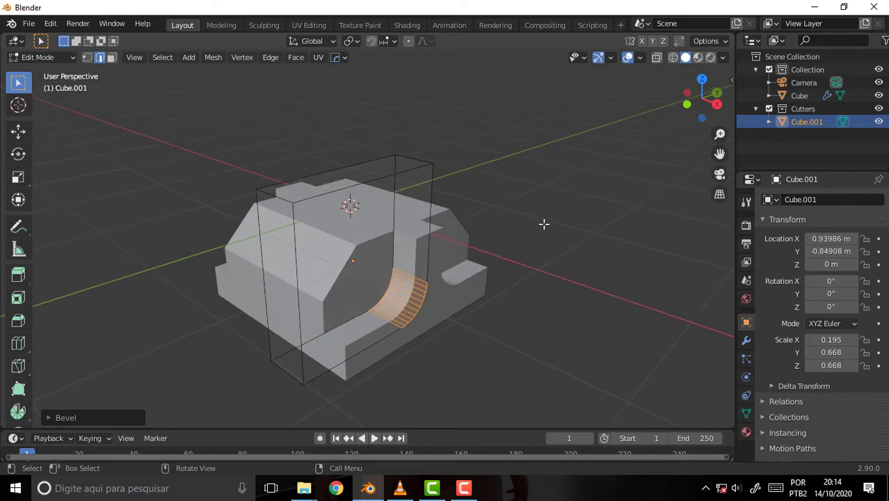
click(543, 224)
Back in Object Mode, add a cylinder and rotate it 90° around Y.
click(42, 57)
click(38, 71)
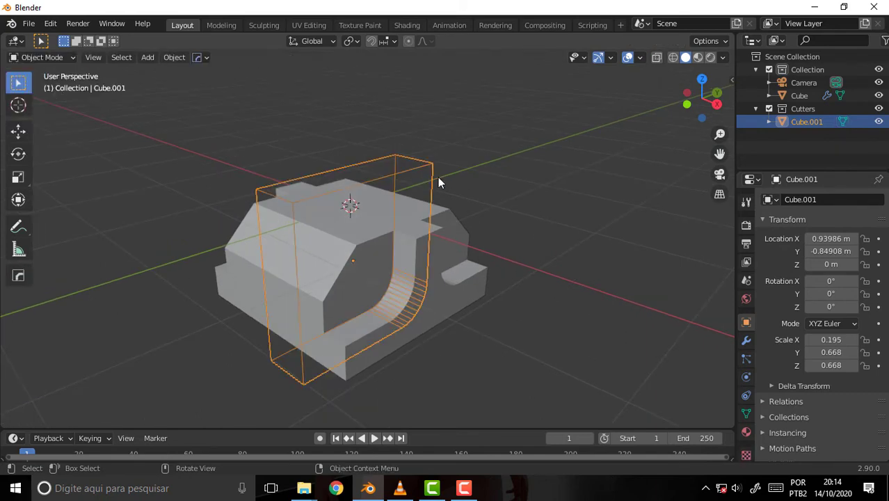
click(406, 223)
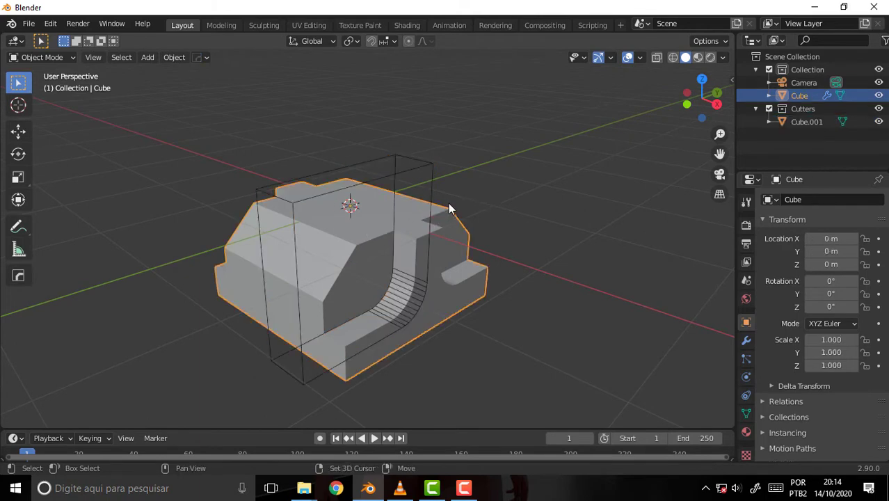
key(shift+a)
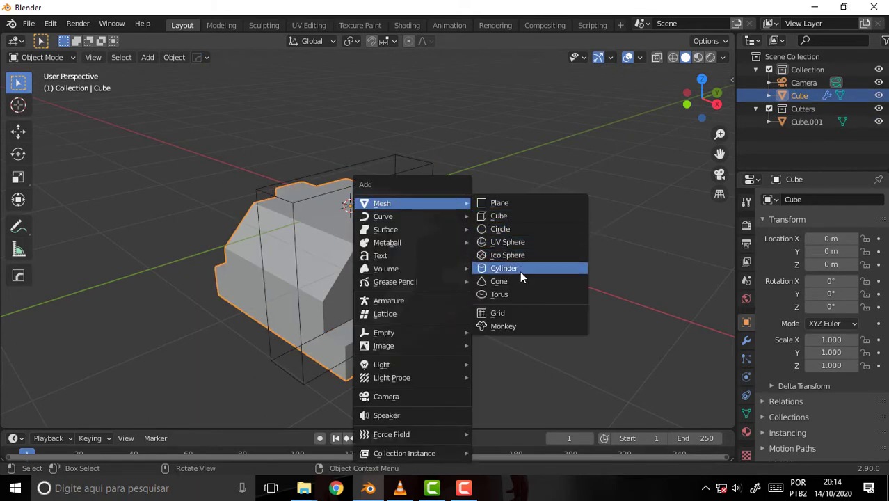
click(520, 271)
key(r)
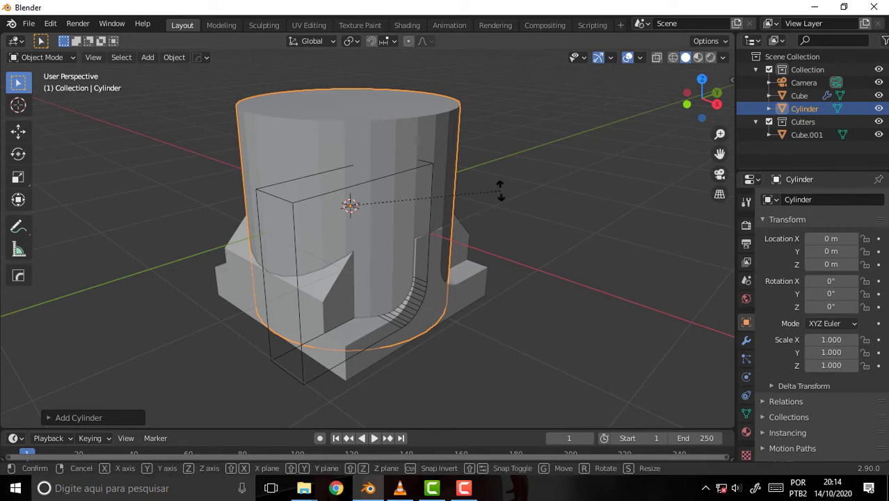
key(y)
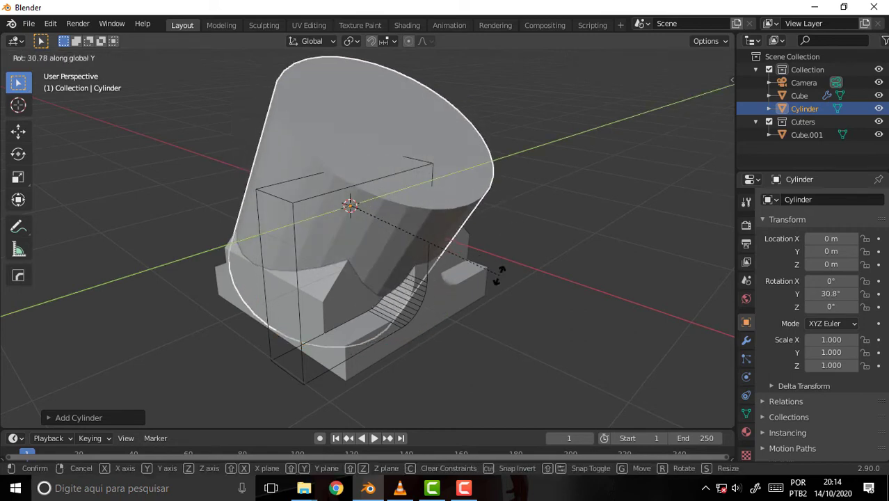
text(90)
key(Return)
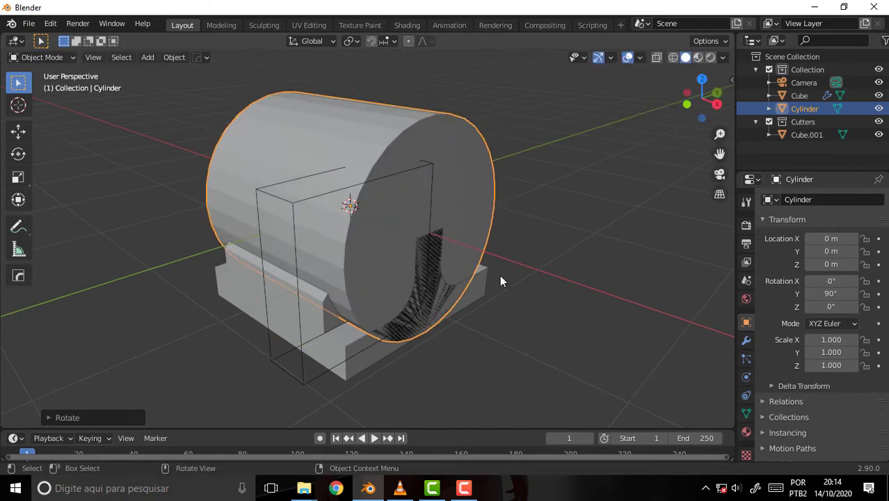
Shrink the cylinder and move it lower on the block's side.
click(545, 191)
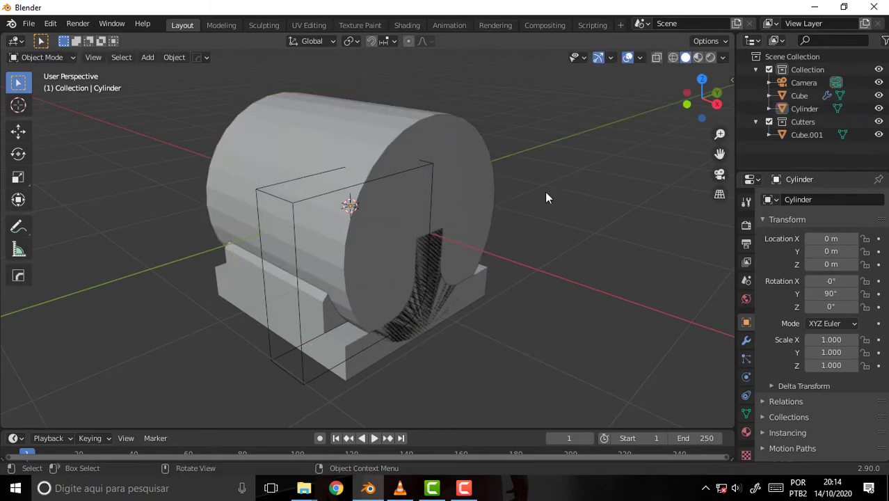
click(457, 215)
key(s)
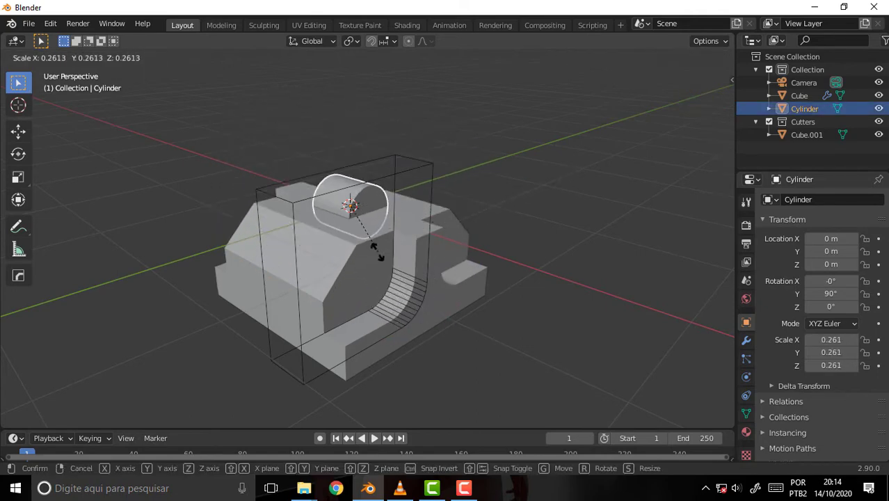
click(355, 258)
middle_drag(544, 157, 480, 130)
key(s)
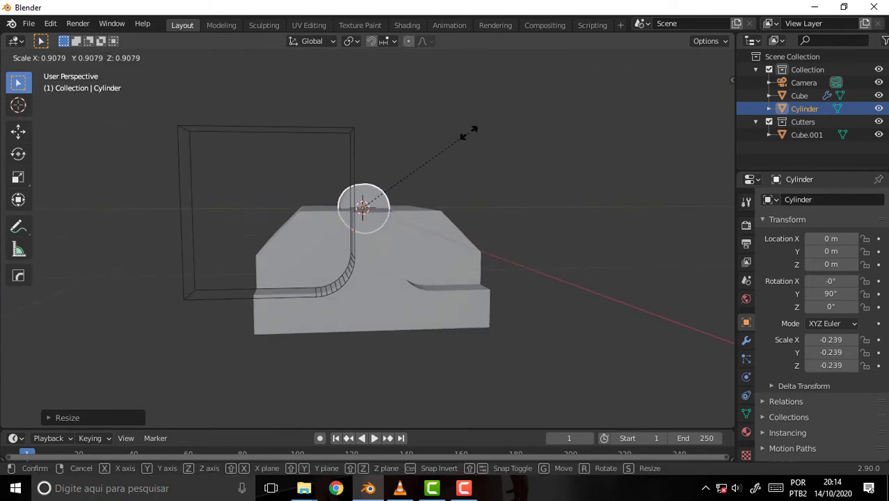
click(464, 139)
key(g)
click(410, 186)
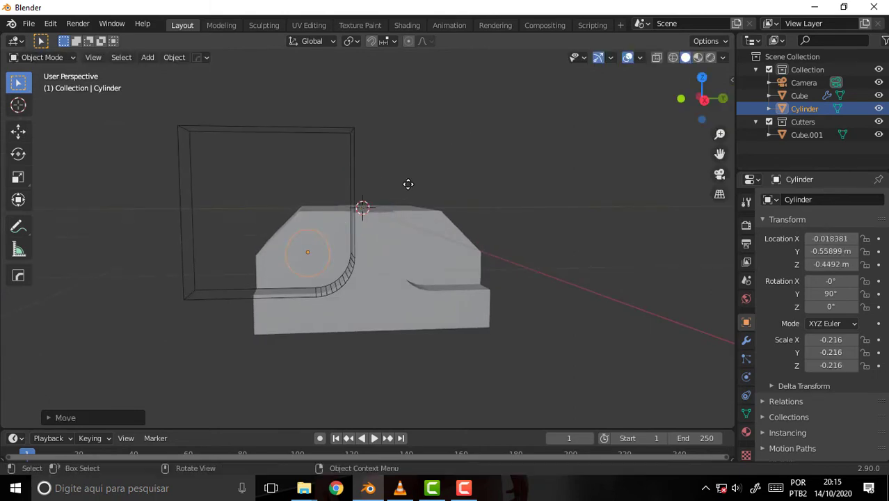
Stretch the cylinder along its local Z to 1.215 and lay it along the curved slot.
middle_drag(480, 153, 563, 158)
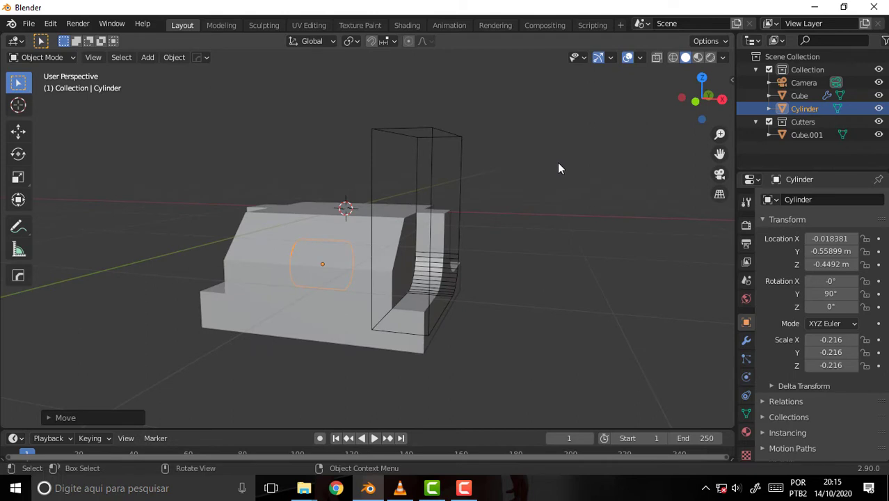
key(s)
key(z)
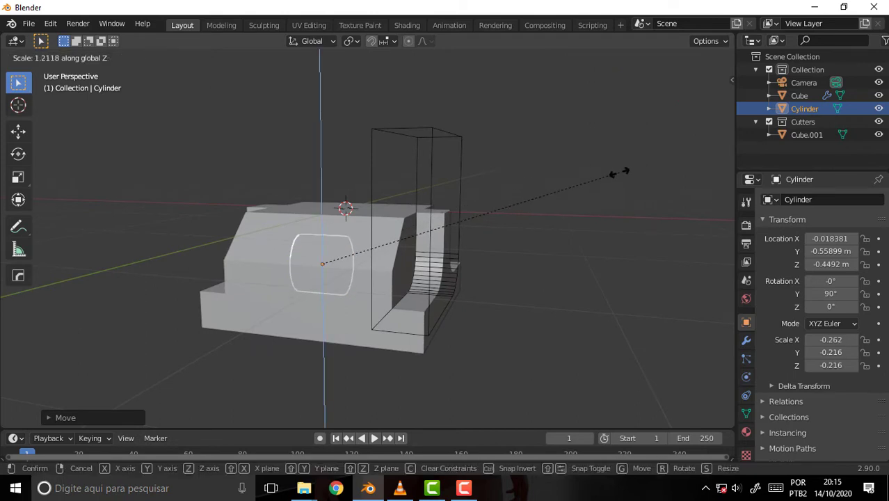
key(z)
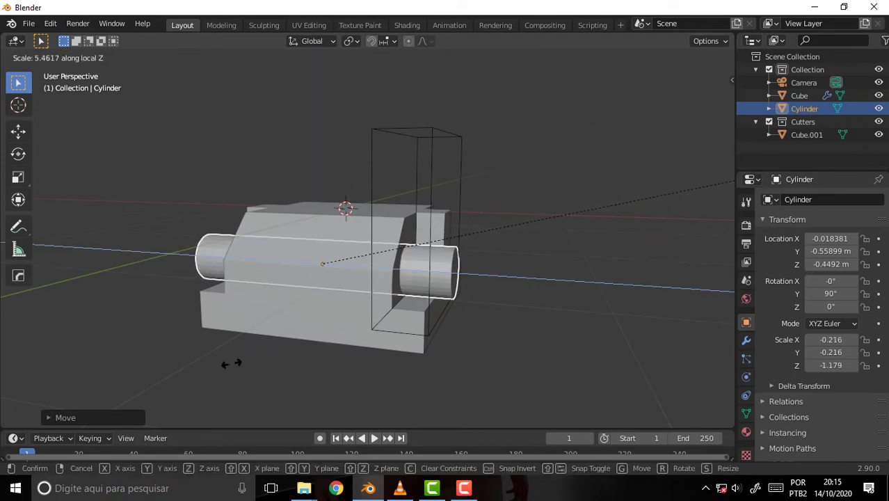
click(215, 348)
mouse_move(564, 200)
middle_down()
mouse_move(458, 192)
mouse_move(478, 194)
mouse_move(489, 182)
mouse_move(488, 212)
middle_up()
key(g)
click(487, 173)
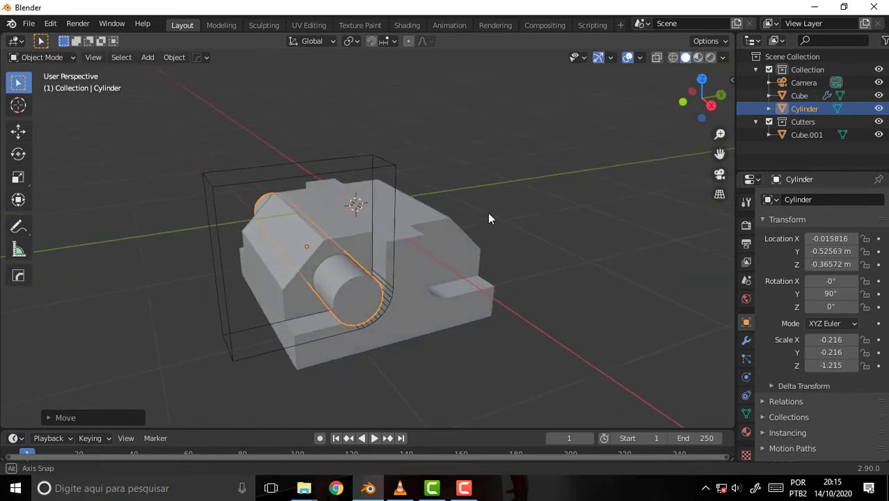
shift+click(460, 245)
Boolean-subtract the Cylinder from the block to bore a round hole, then view the block's modifiers.
key(q)
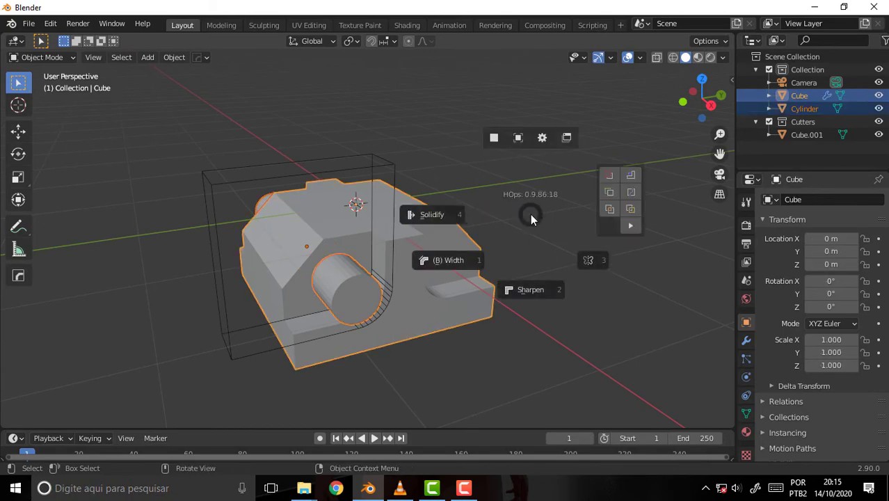
click(596, 175)
mouse_move(533, 179)
middle_down()
mouse_move(476, 152)
mouse_move(532, 153)
mouse_move(471, 220)
mouse_move(521, 209)
middle_up()
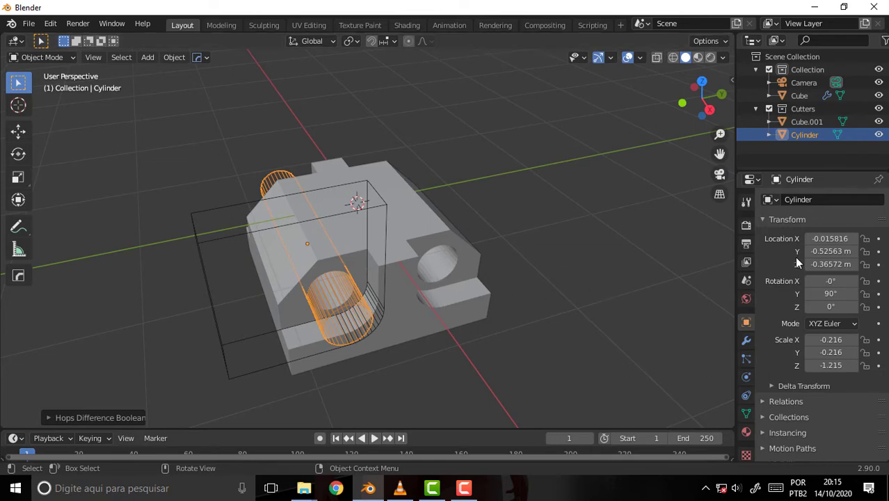
click(748, 340)
click(413, 228)
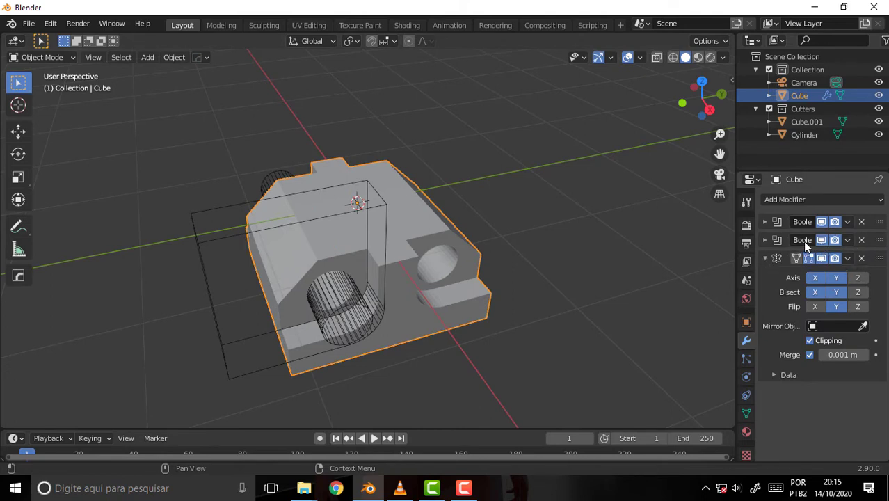
click(822, 240)
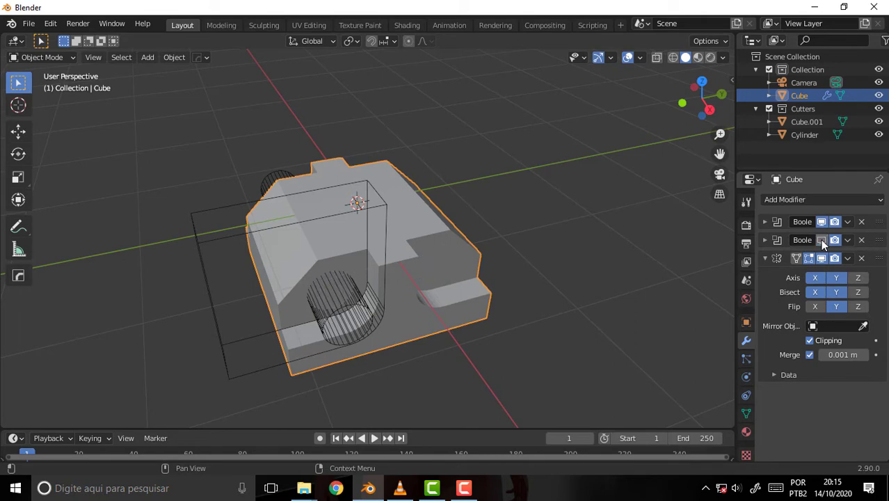
click(822, 240)
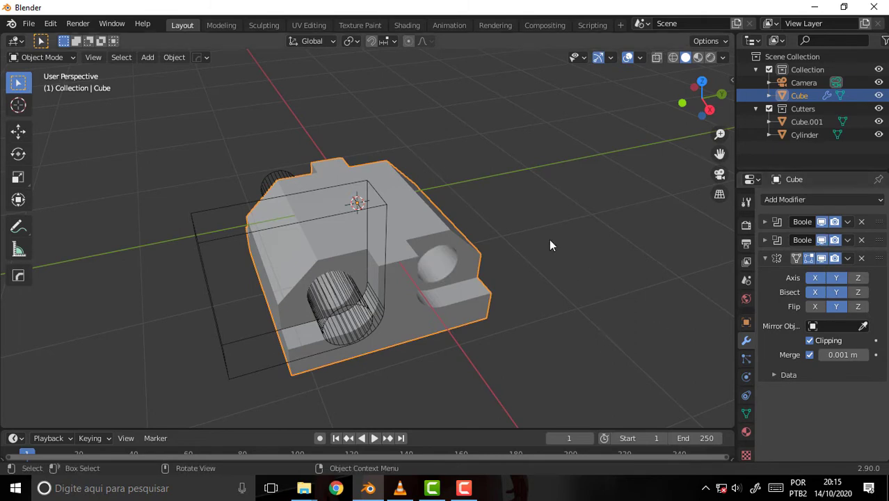
middle_drag(527, 210, 548, 179)
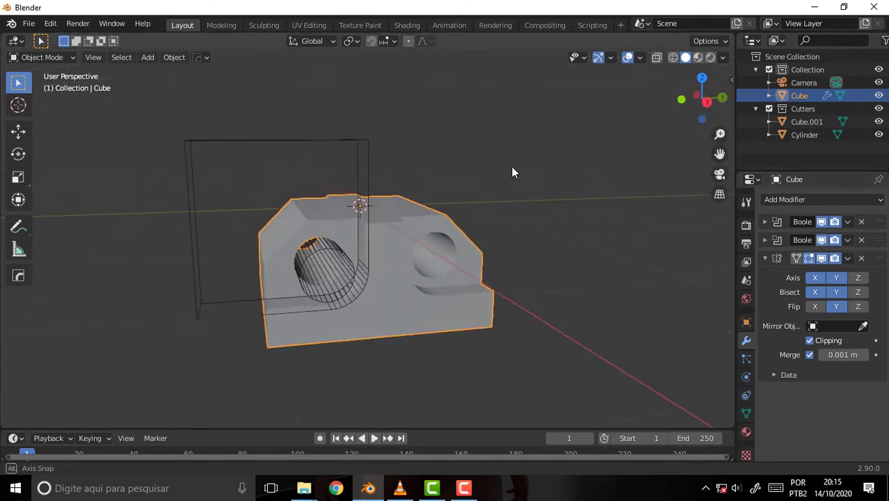
scroll(545, 174, up, 3)
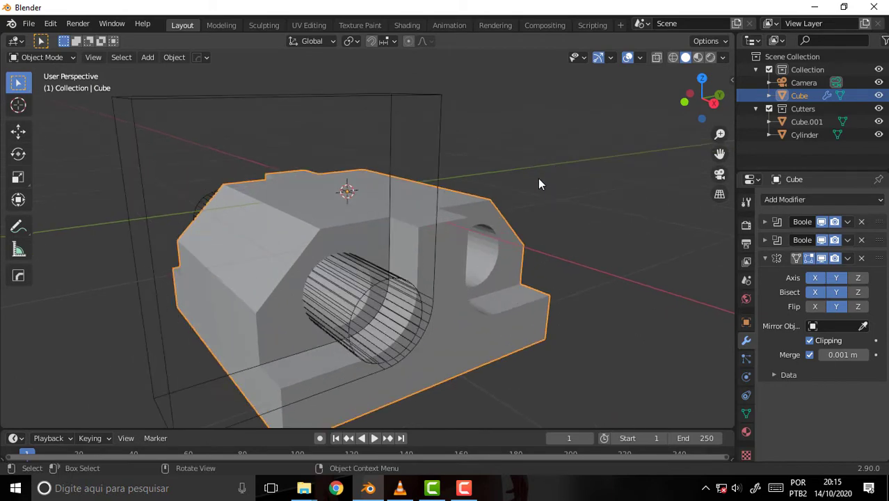
mouse_move(538, 178)
middle_down()
mouse_move(501, 185)
mouse_move(538, 175)
middle_up()
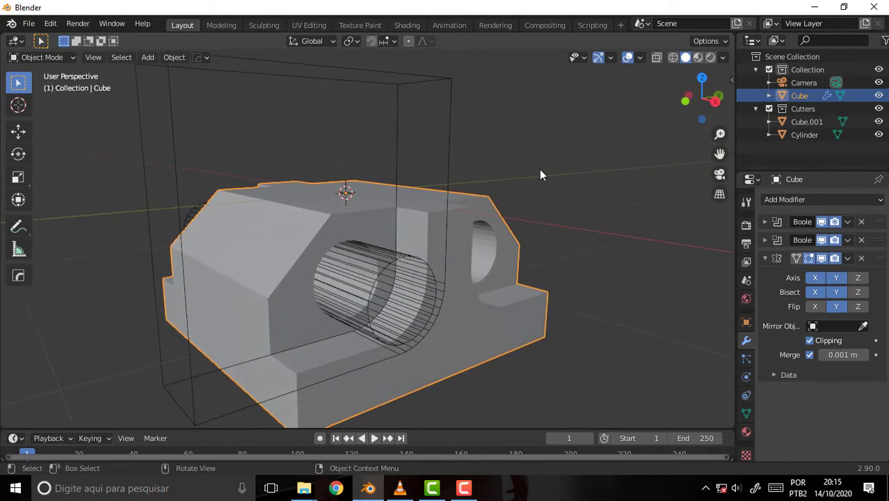
middle_drag(541, 174, 535, 185)
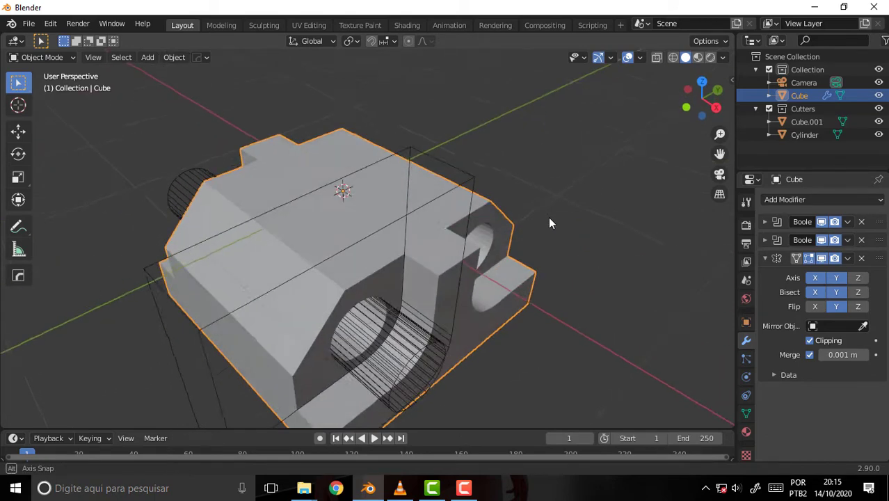
scroll(537, 171, down, 3)
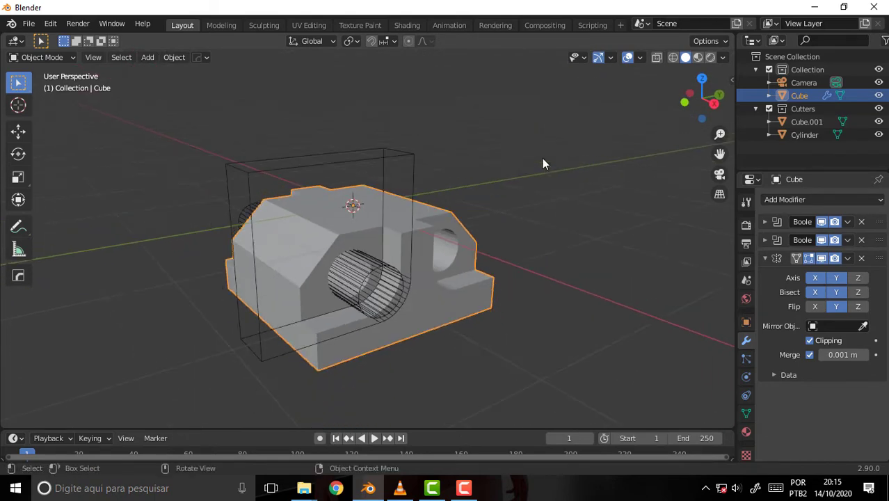
scroll(543, 155, up, 3)
middle_drag(564, 198, 583, 209)
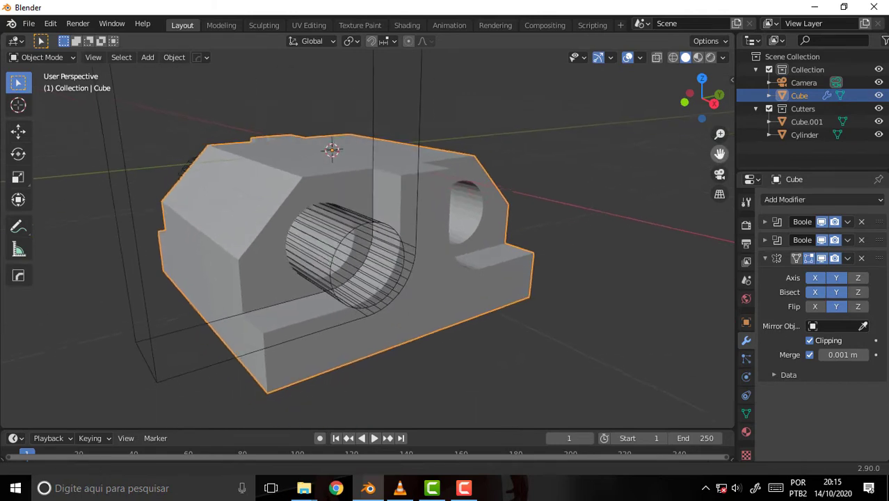
scroll(603, 204, down, 2)
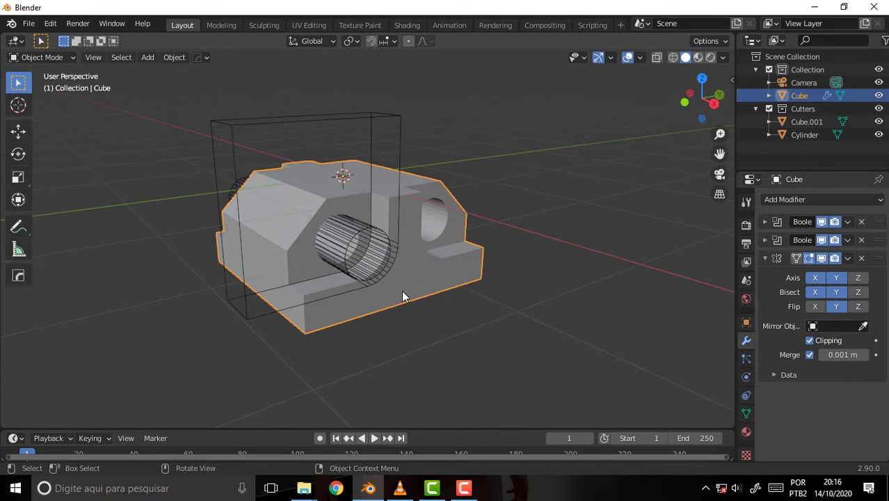
key(g)
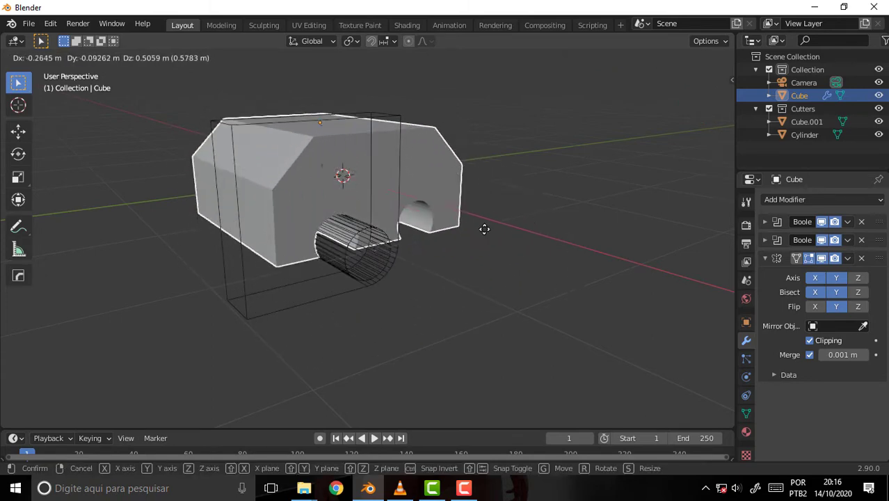
click(524, 245)
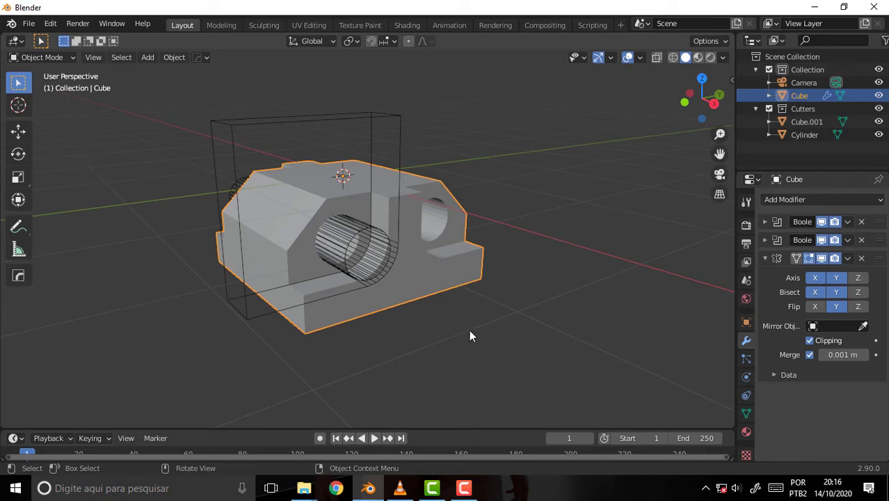
click(464, 487)
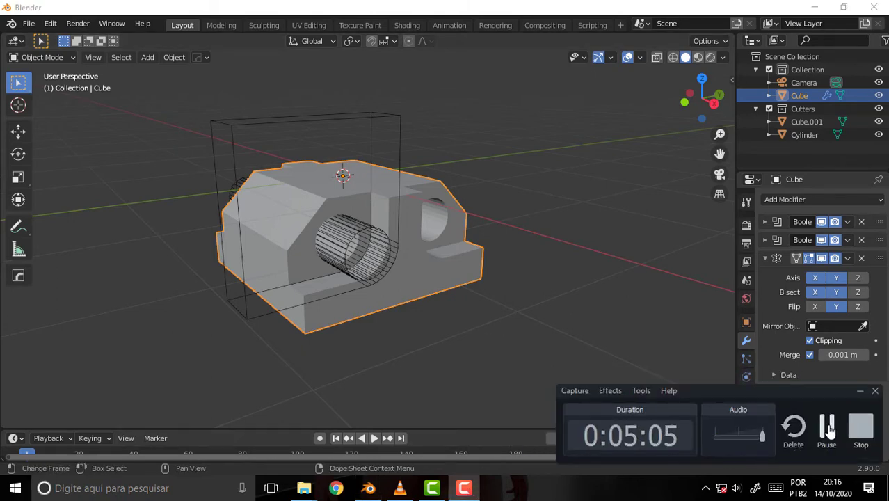
click(827, 428)
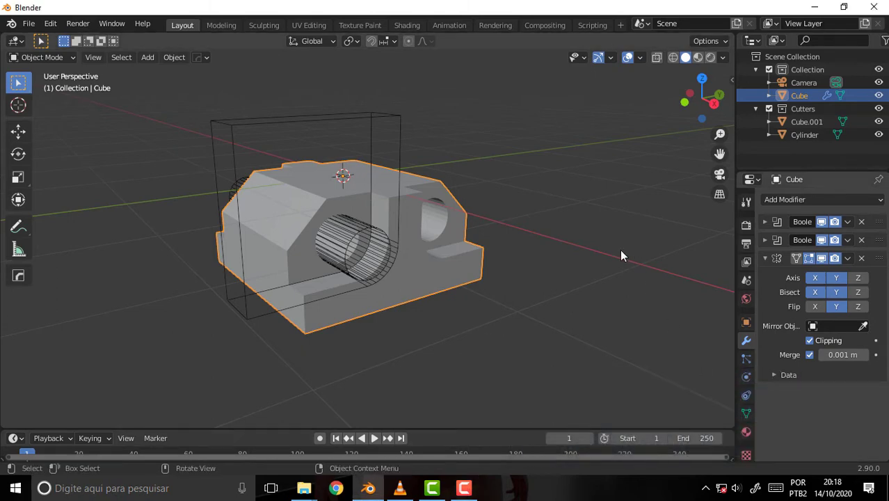
mouse_move(561, 224)
middle_down()
mouse_move(549, 224)
mouse_move(561, 221)
middle_up()
scroll(562, 226, up, 2)
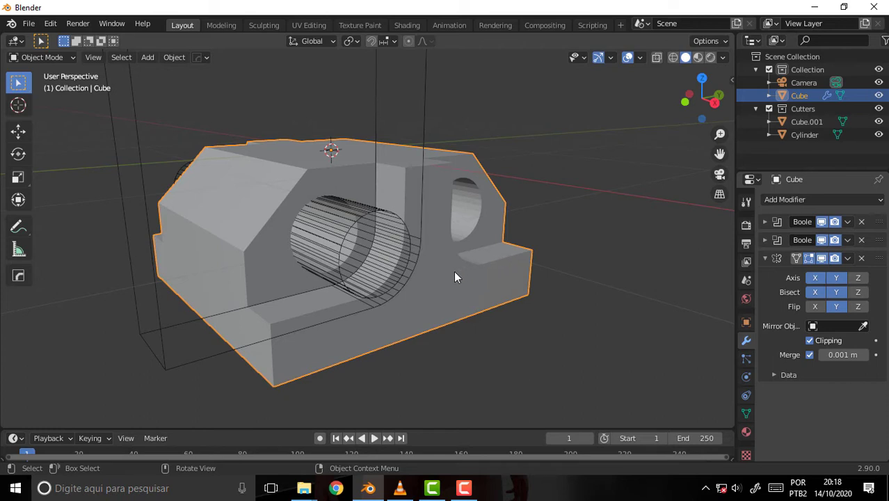
Add a Displace modifier from the Q menu with direction Z and strength 0.507.
key(q)
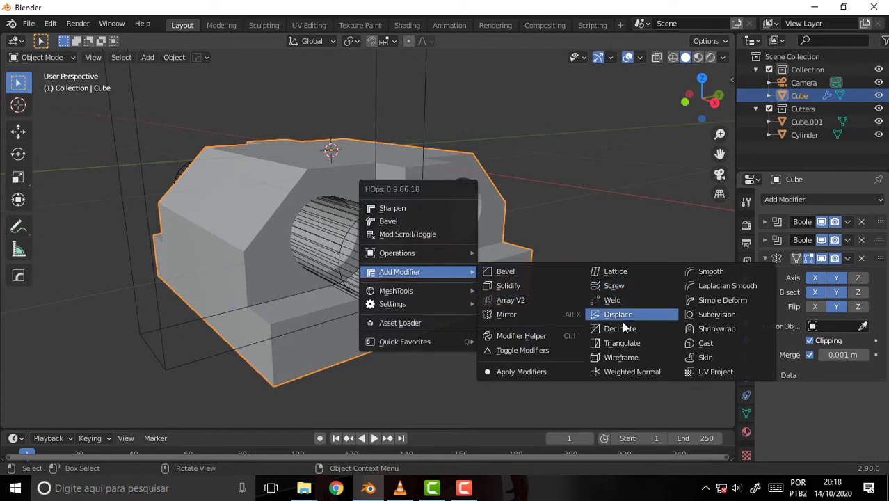
click(620, 315)
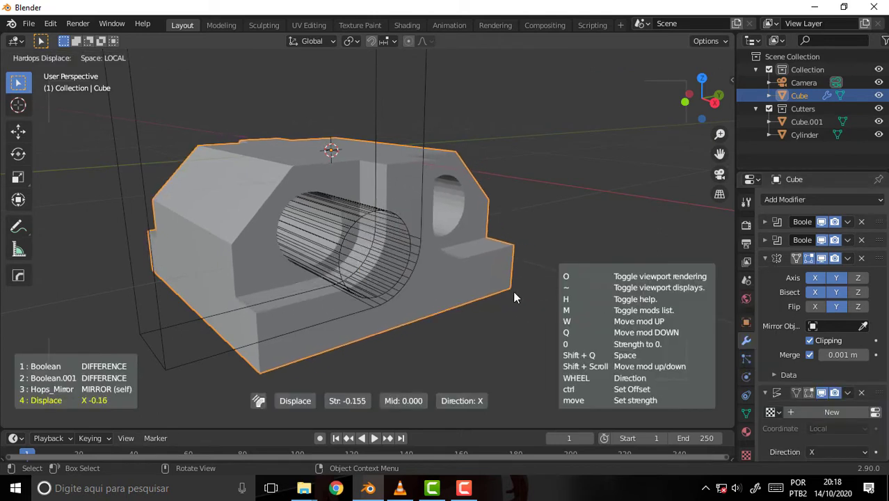
scroll(529, 260, down, 2)
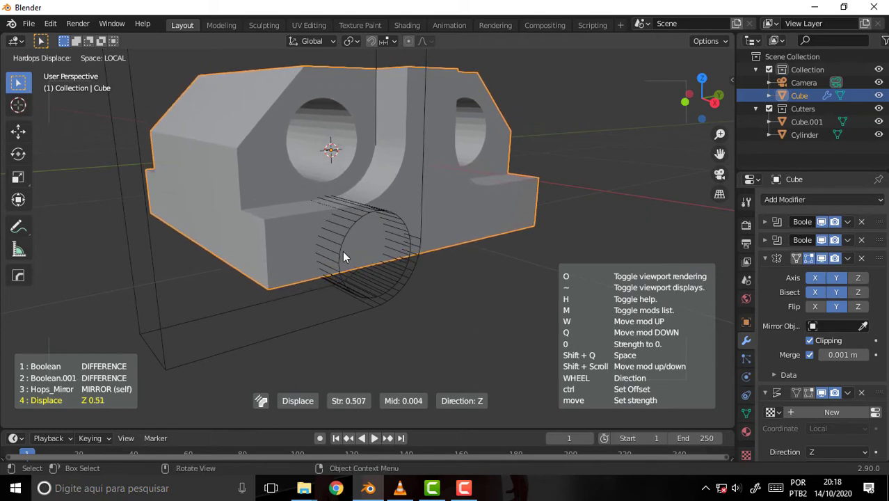
click(339, 256)
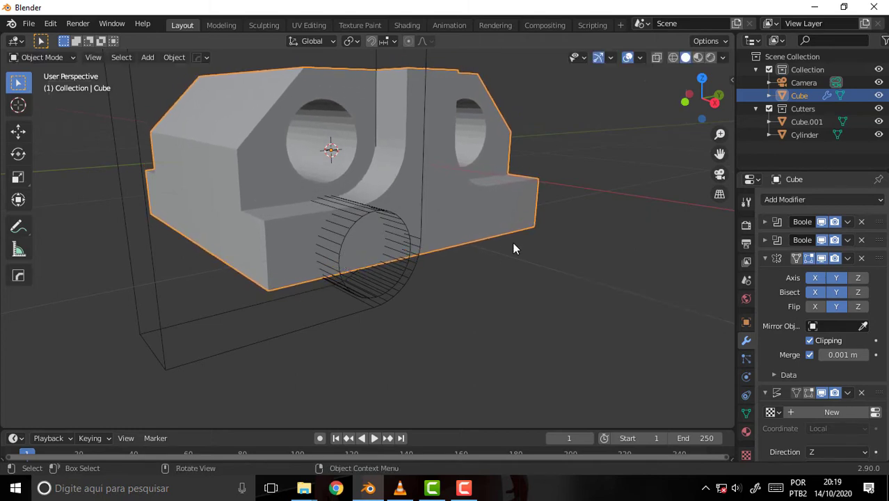
mouse_move(513, 242)
middle_down()
mouse_move(456, 238)
mouse_move(475, 239)
middle_up()
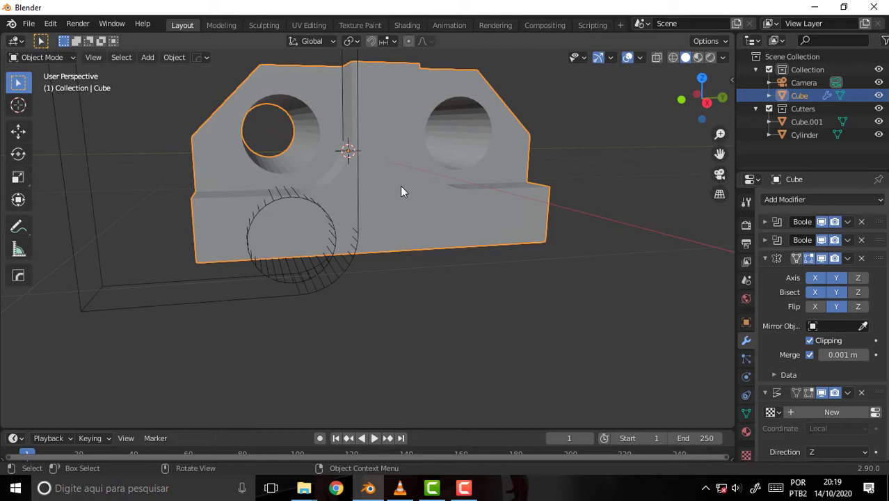
Try vertical Hops Mirror copies of the block and undo the added copy.
key(alt+x)
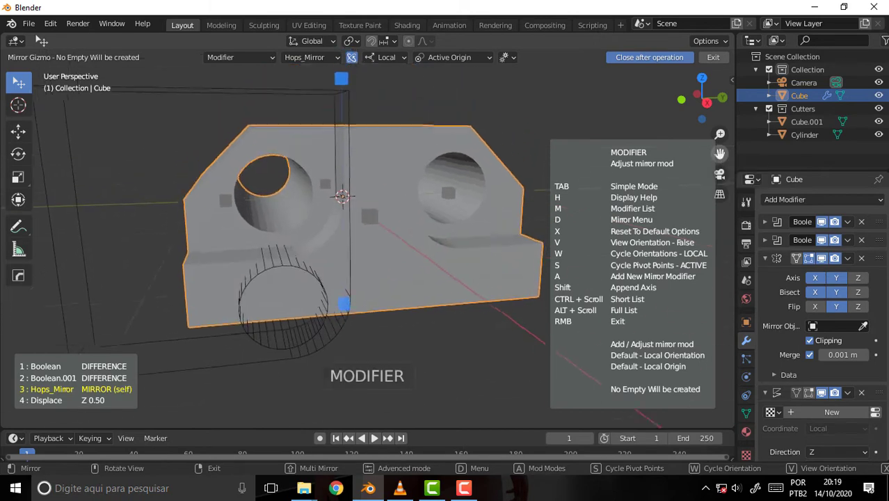
middle_drag(487, 125, 439, 139)
middle_drag(515, 139, 349, 117)
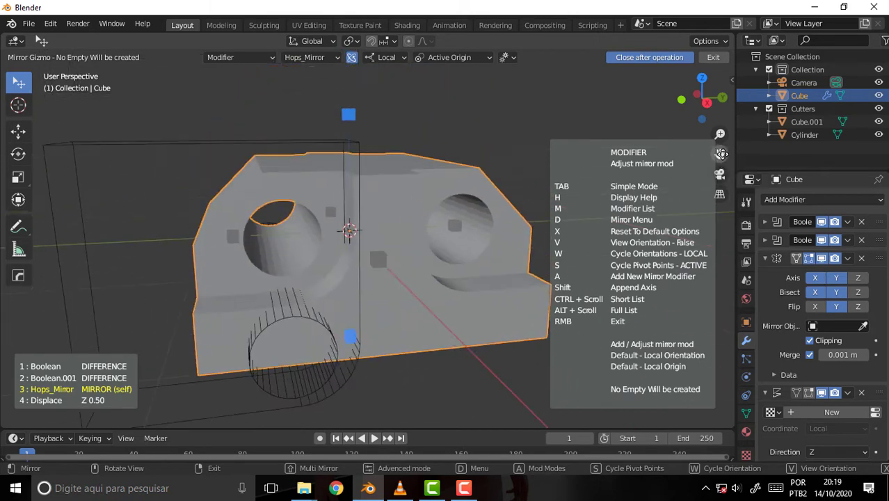
click(349, 116)
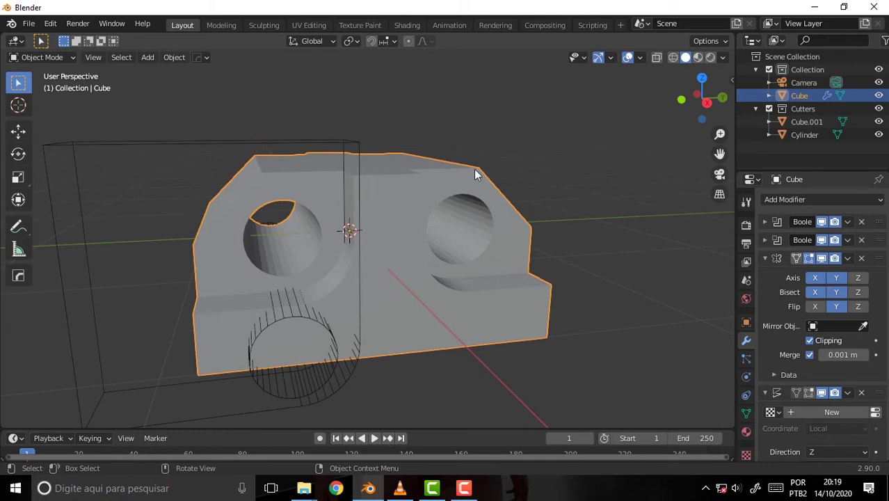
key(alt+x)
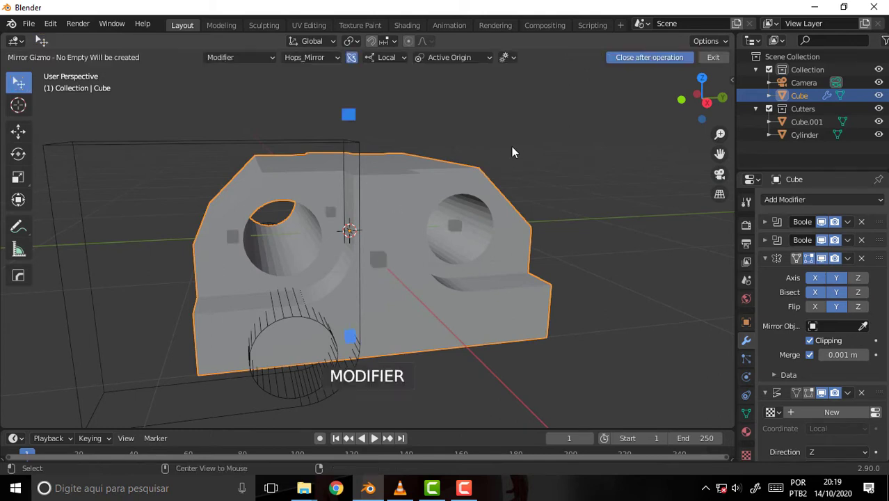
click(352, 339)
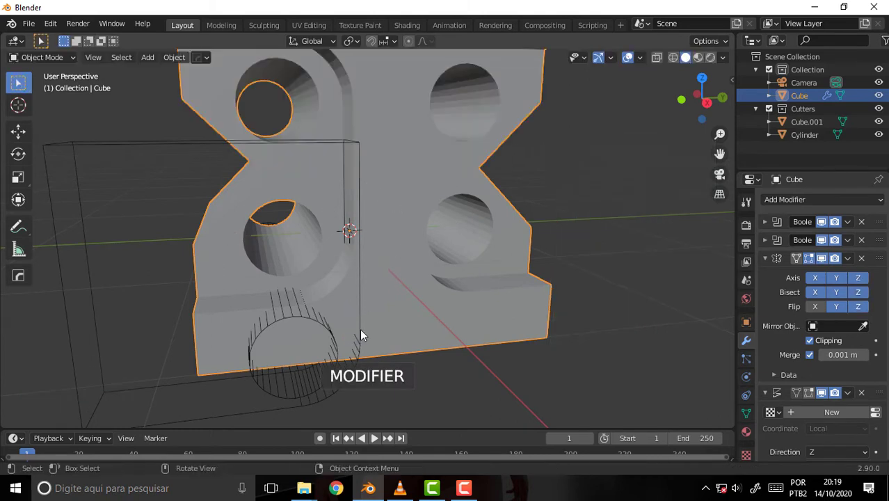
key(ctrl+z)
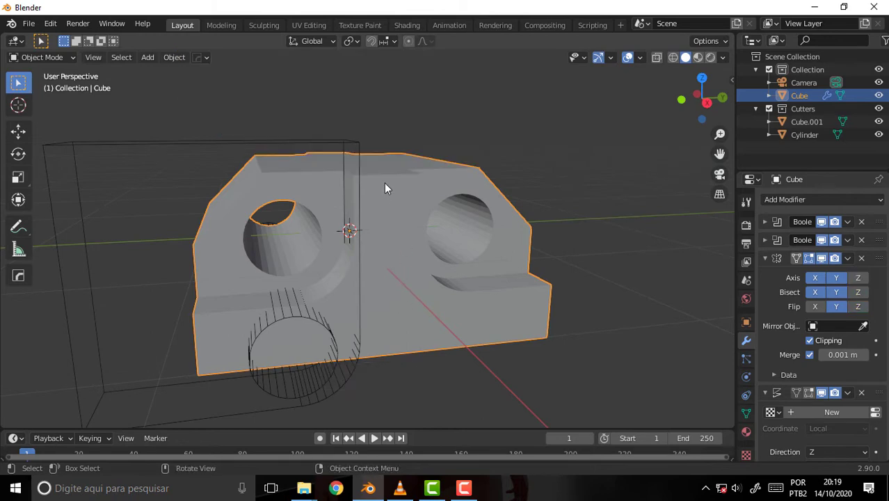
Try a top-axis mirror, undo it, and switch to Front Orthographic view.
key(alt+x)
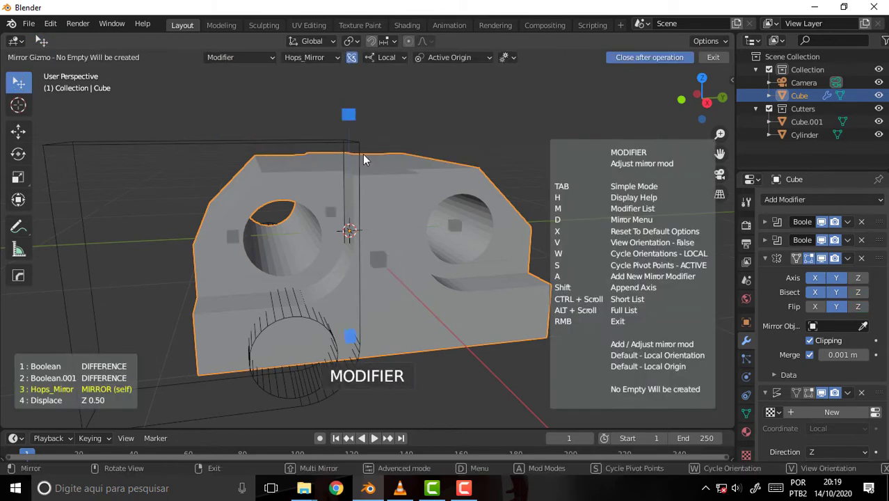
click(348, 122)
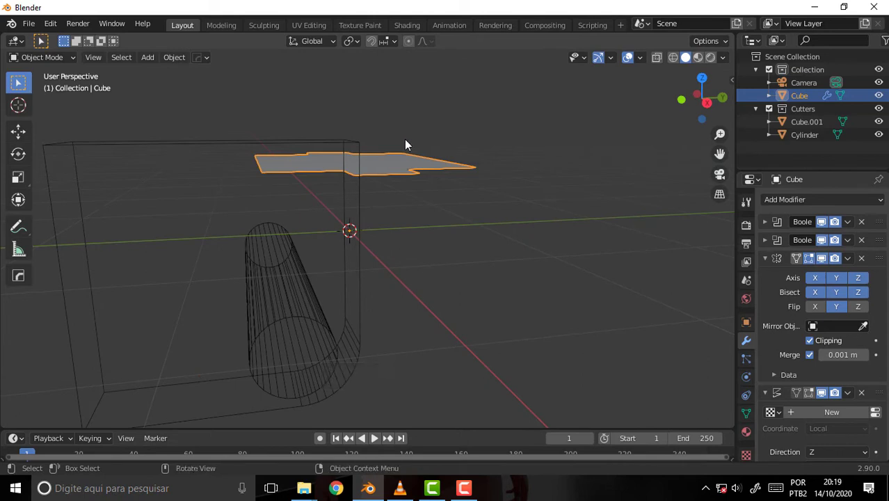
key(ctrl+z)
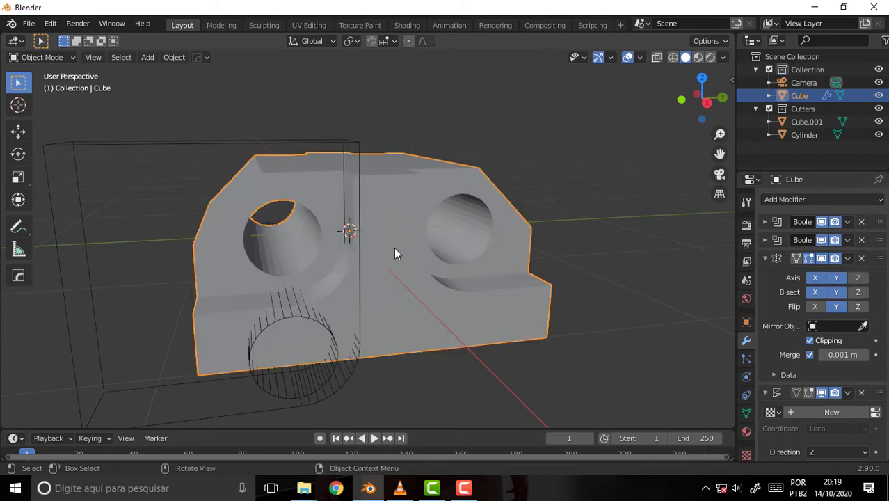
mouse_move(471, 204)
middle_down()
mouse_move(442, 183)
mouse_move(448, 200)
middle_up()
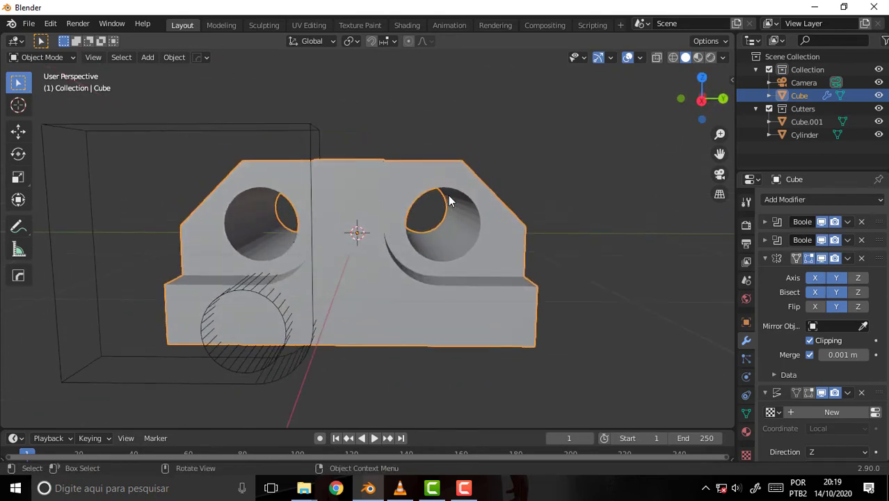
key(KP_1)
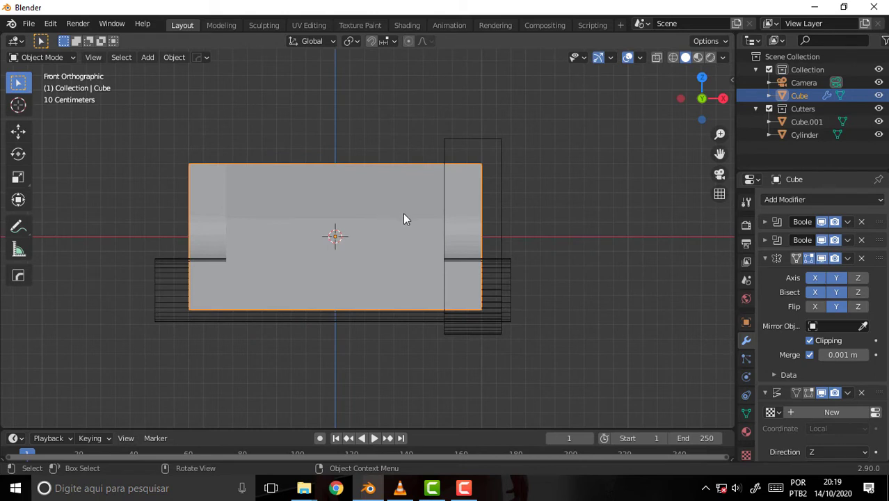
In Right Orthographic view, set Displace strength to 1.001 and collapse the Displace and Mirror panels.
key(KP_3)
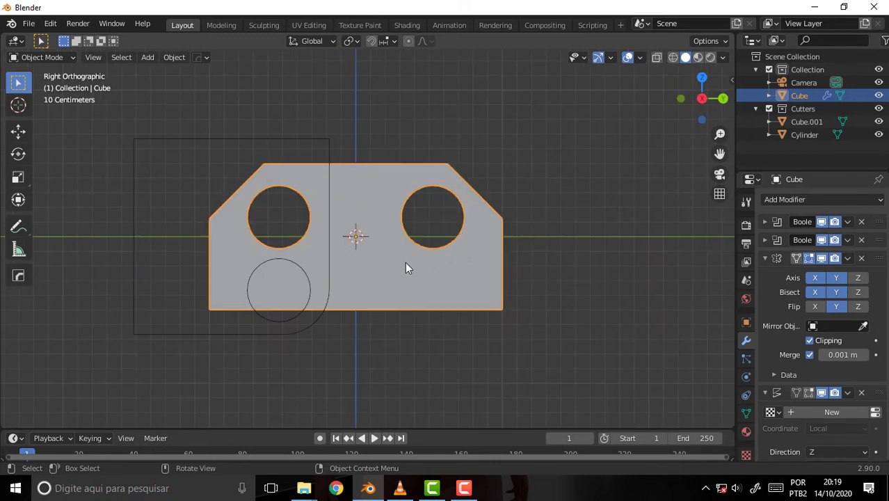
scroll(886, 436, down, 3)
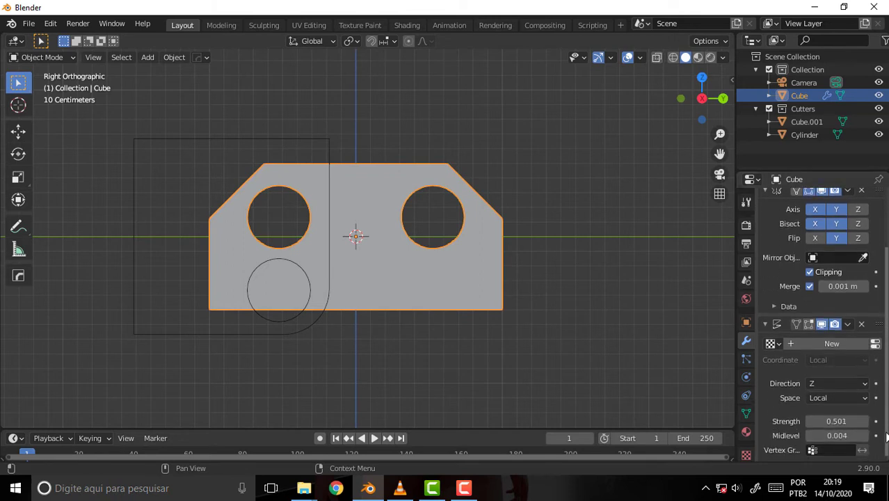
mouse_move(836, 421)
mouse_down()
mouse_move(878, 421)
mouse_move(836, 420)
mouse_up()
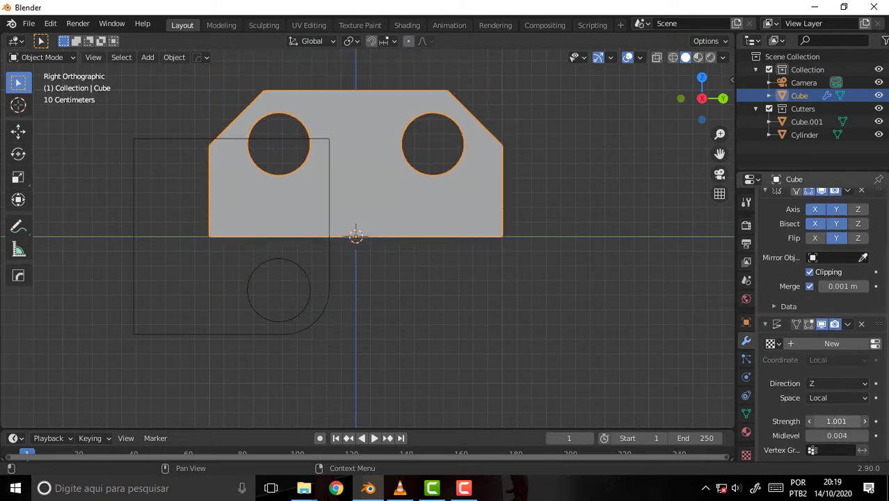
click(760, 323)
click(764, 258)
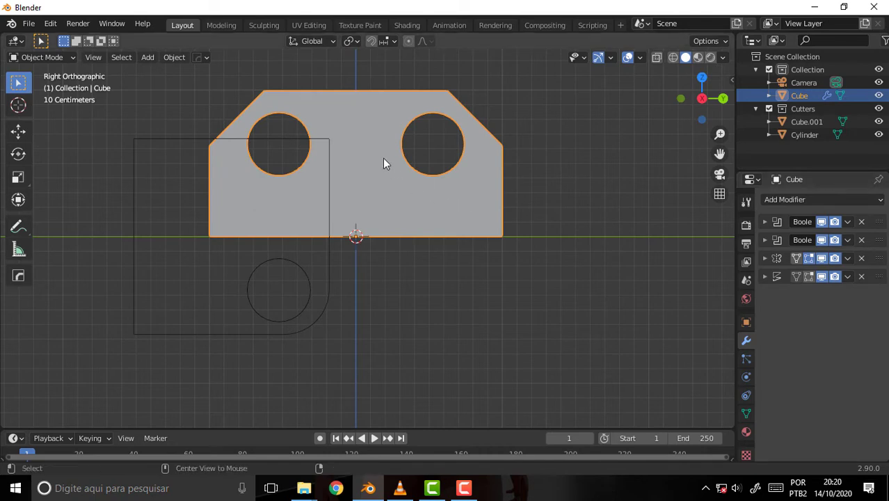
Mirror the block across Z twice with the HardOps Alt+X mirror tool, leaving a thin sliver.
key(alt+x)
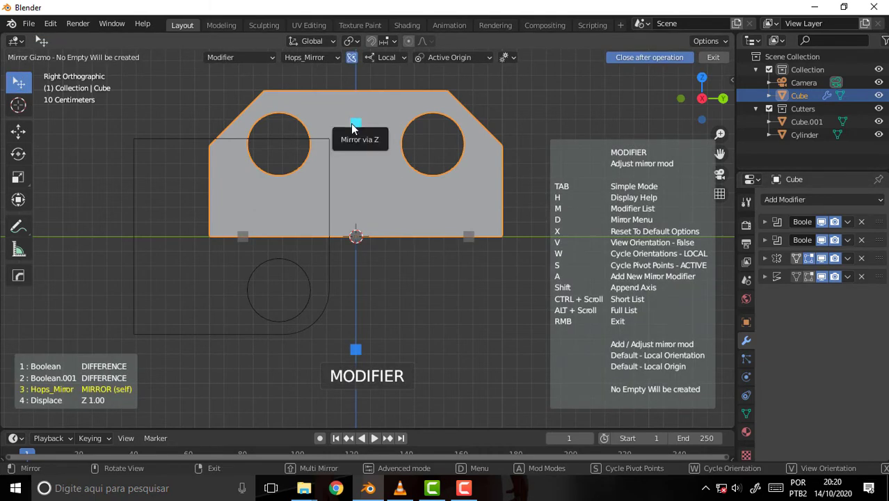
click(351, 123)
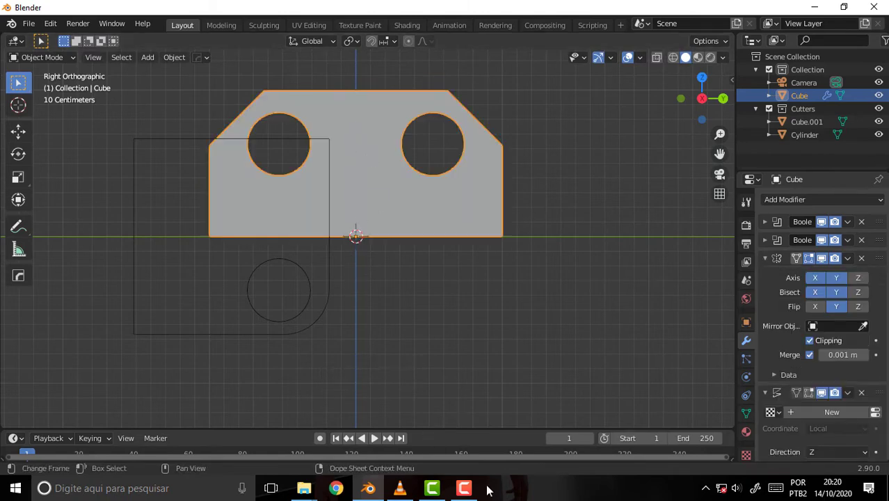
click(464, 490)
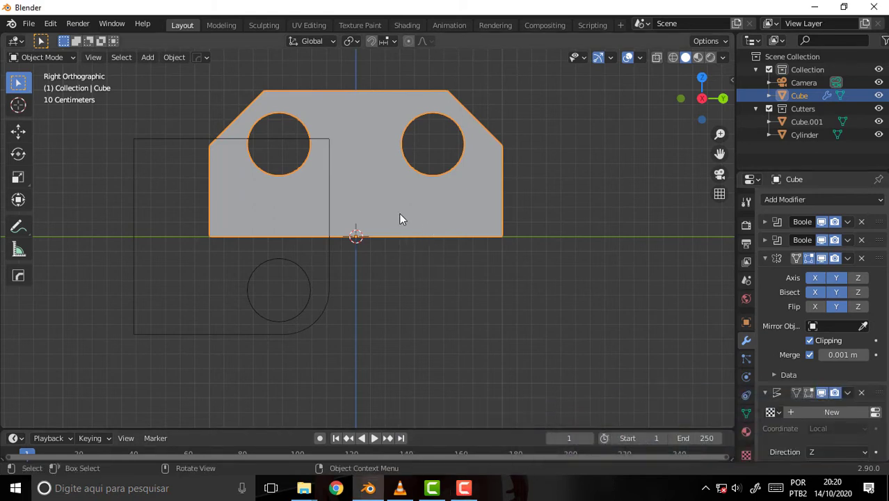
key(alt+x)
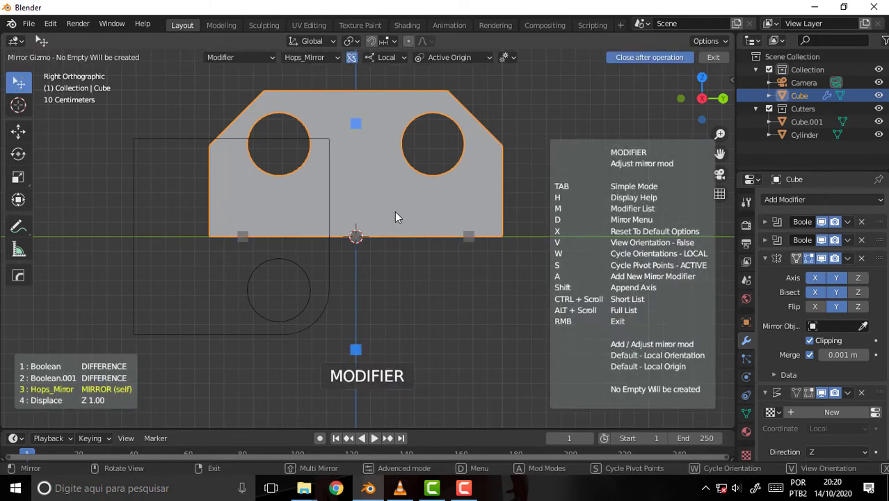
click(355, 124)
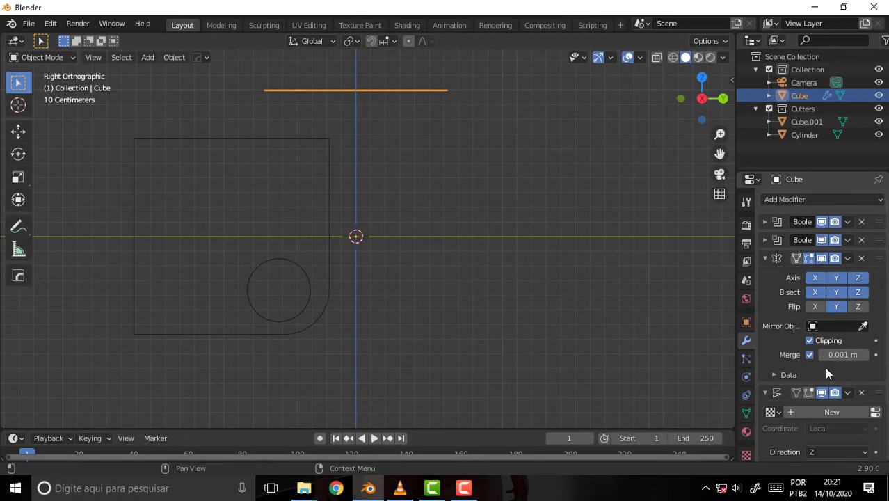
Move the Mirror modifier below Displace so the block shows four symmetric round bores.
click(764, 258)
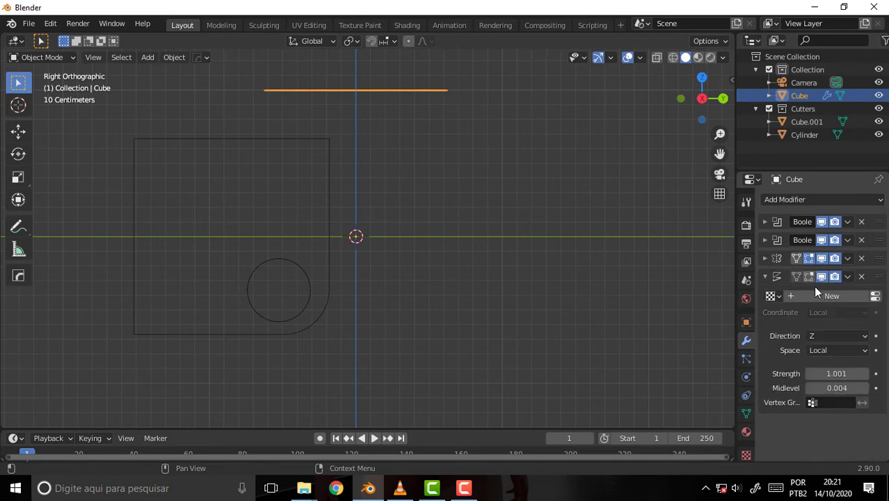
click(765, 277)
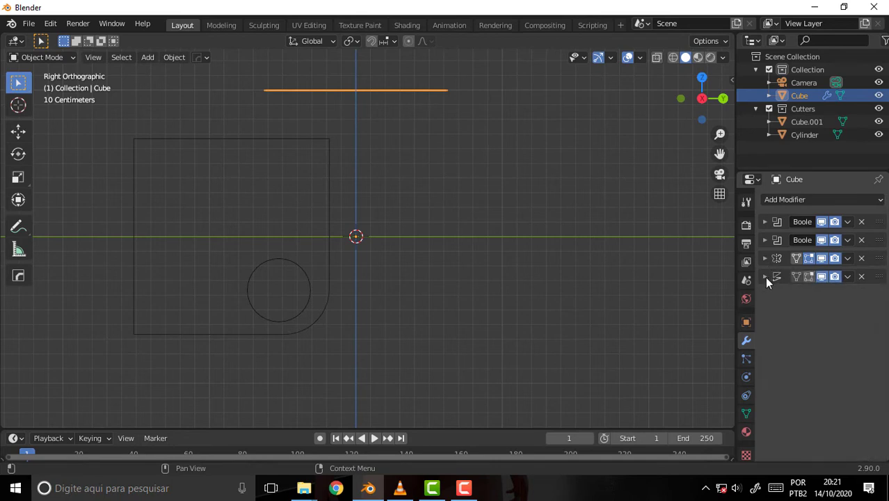
click(764, 276)
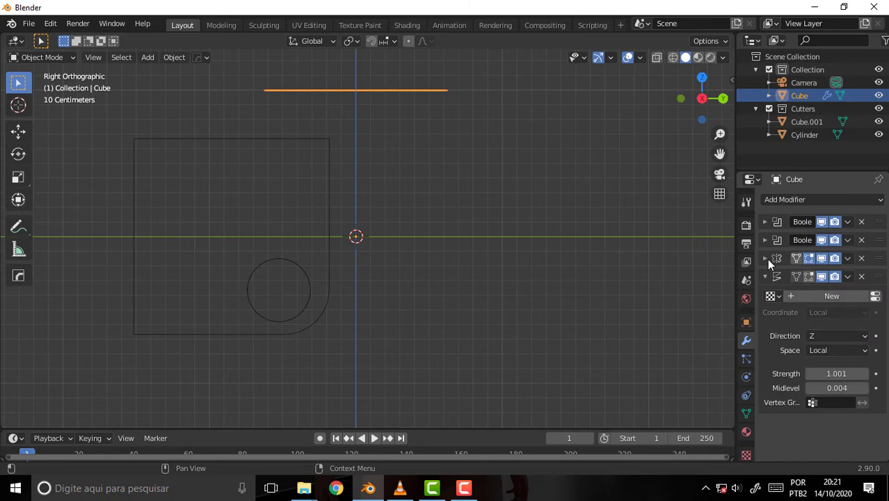
drag(880, 258, 887, 418)
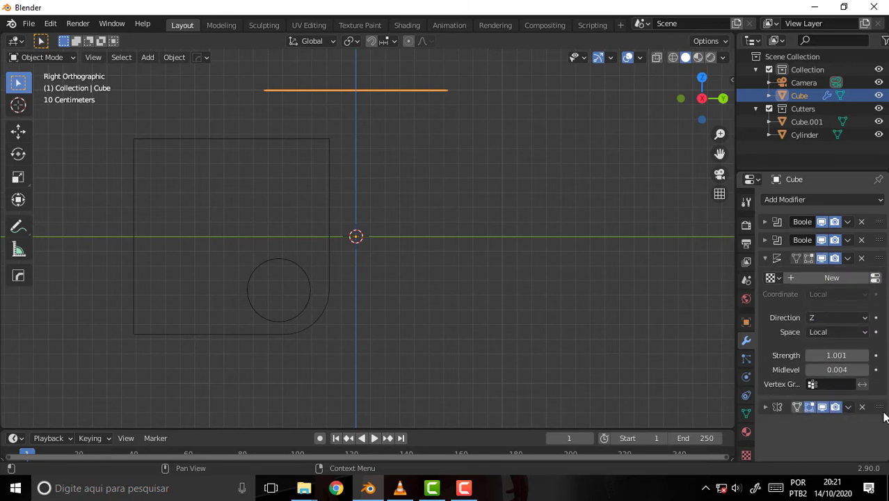
mouse_move(408, 191)
middle_down()
mouse_move(509, 226)
mouse_move(500, 231)
mouse_move(500, 220)
mouse_move(407, 191)
mouse_move(468, 198)
middle_up()
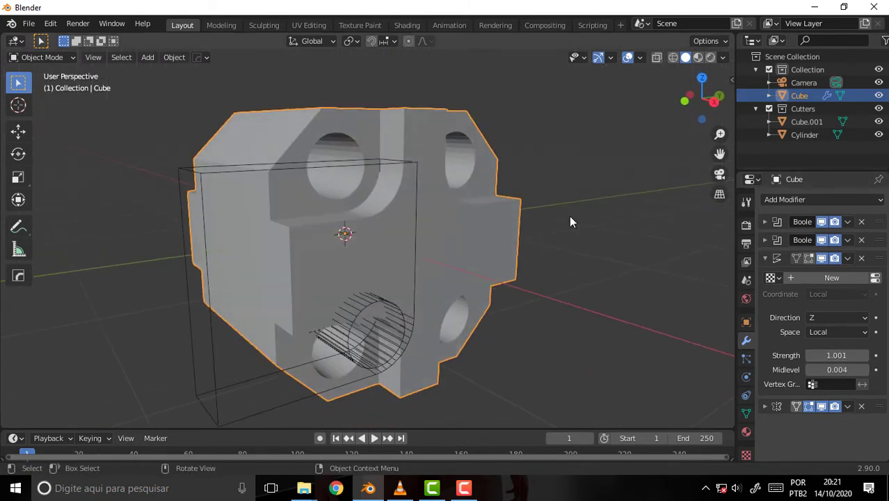
mouse_move(569, 215)
middle_down()
mouse_move(520, 232)
mouse_move(586, 241)
middle_up()
scroll(582, 242, down, 2)
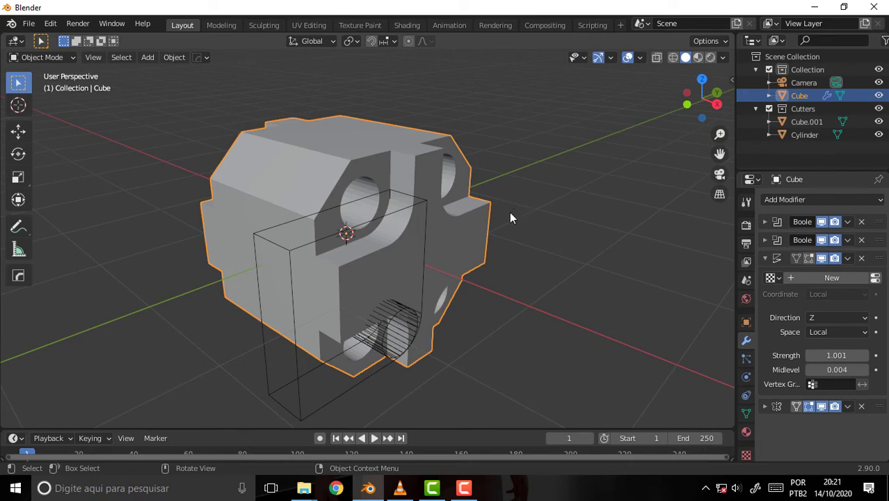
Add a small cube, Cube.002, and move it up to the block's top.
key(shift+a)
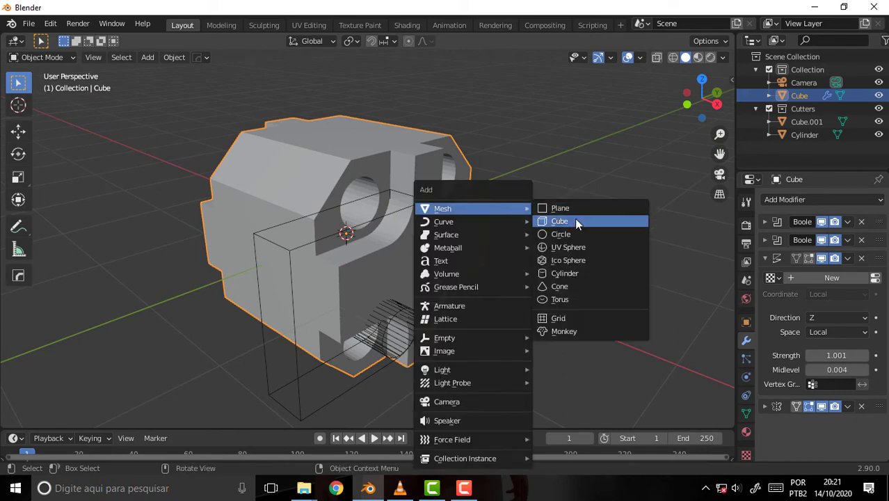
click(575, 220)
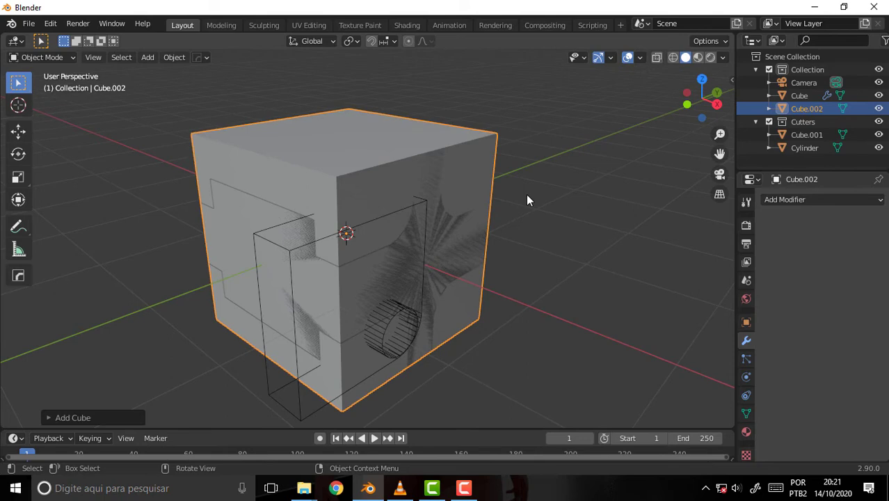
key(s)
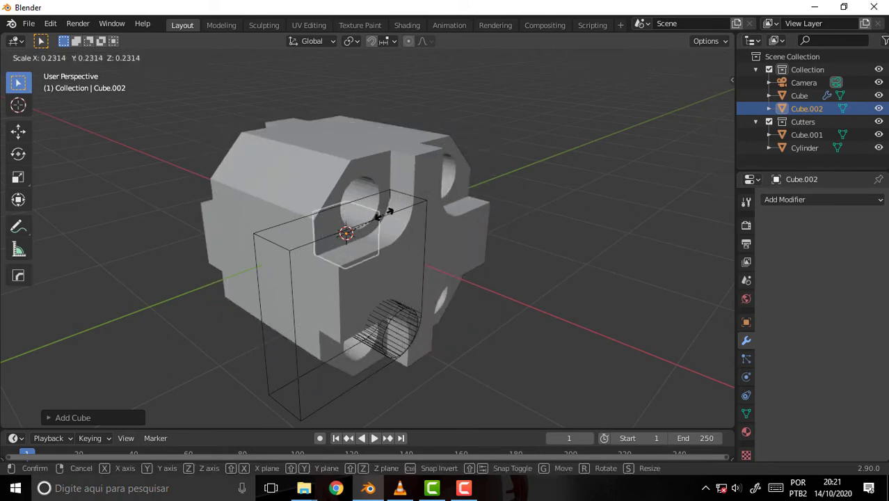
click(378, 217)
mouse_move(436, 239)
middle_down()
mouse_move(492, 317)
mouse_move(468, 318)
middle_up()
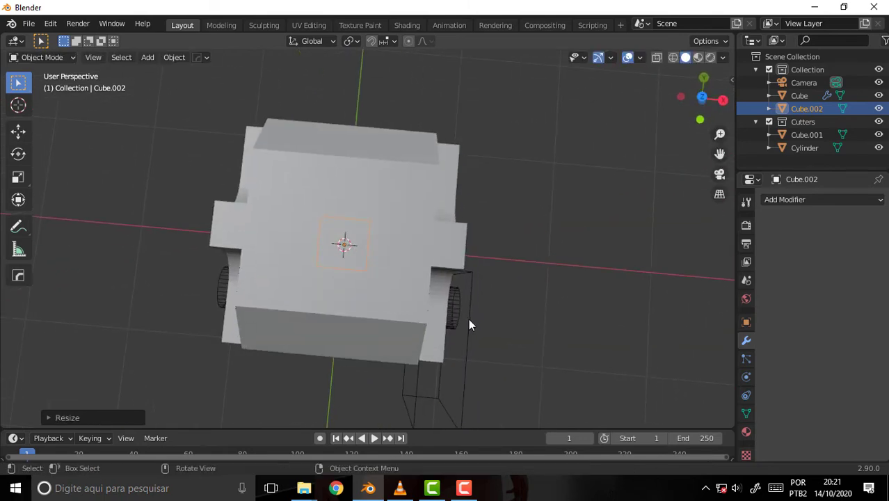
key(g)
click(559, 398)
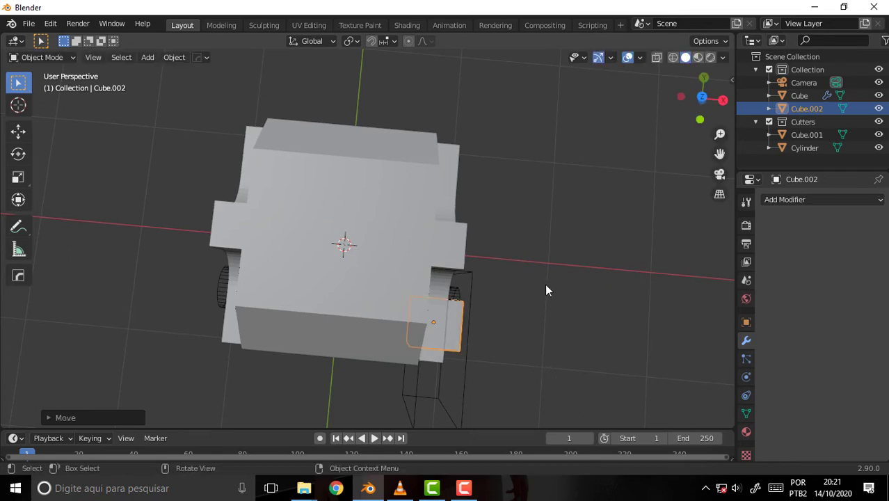
mouse_move(545, 284)
middle_down()
mouse_move(471, 166)
mouse_move(483, 159)
middle_up()
key(g)
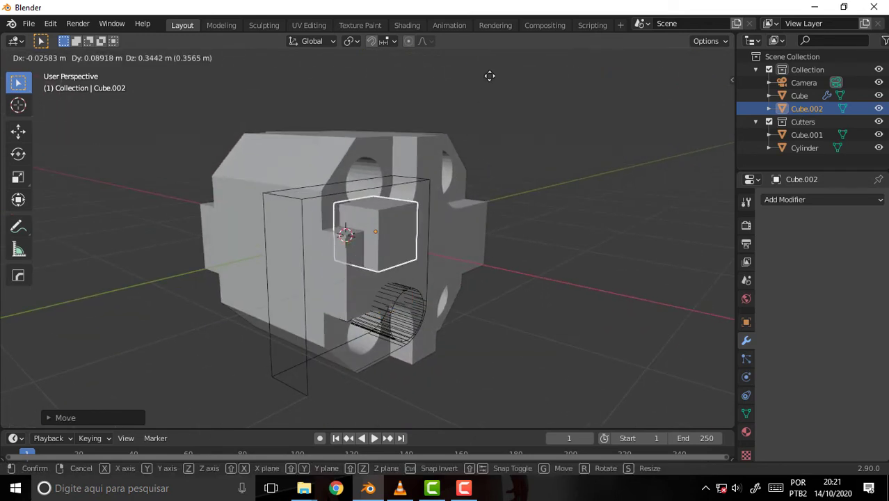
click(458, 410)
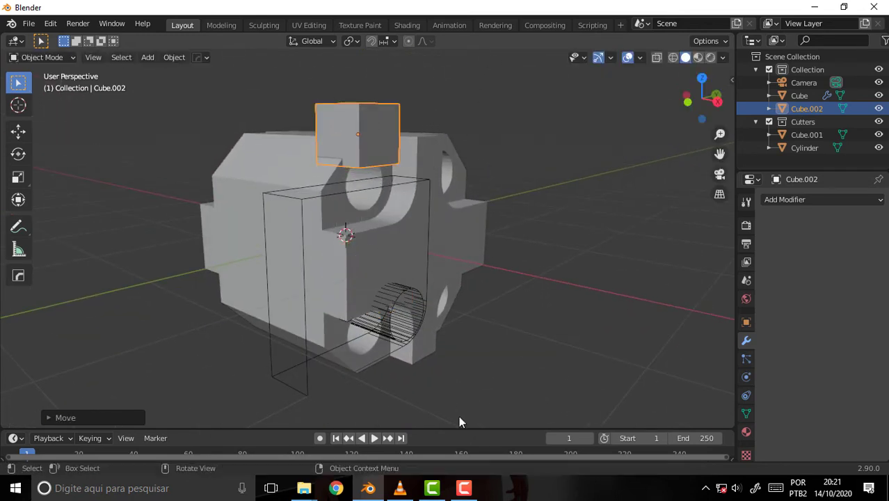
Flatten Cube.002 along Y into a slab, raise it, and select it with the main Cube.
mouse_move(567, 244)
middle_down()
mouse_move(561, 226)
mouse_move(513, 256)
mouse_move(506, 241)
middle_up()
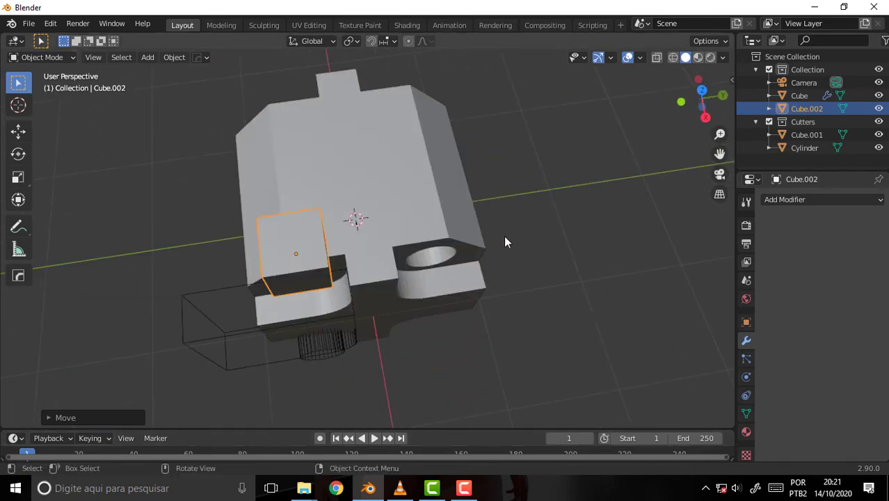
key(s)
key(y)
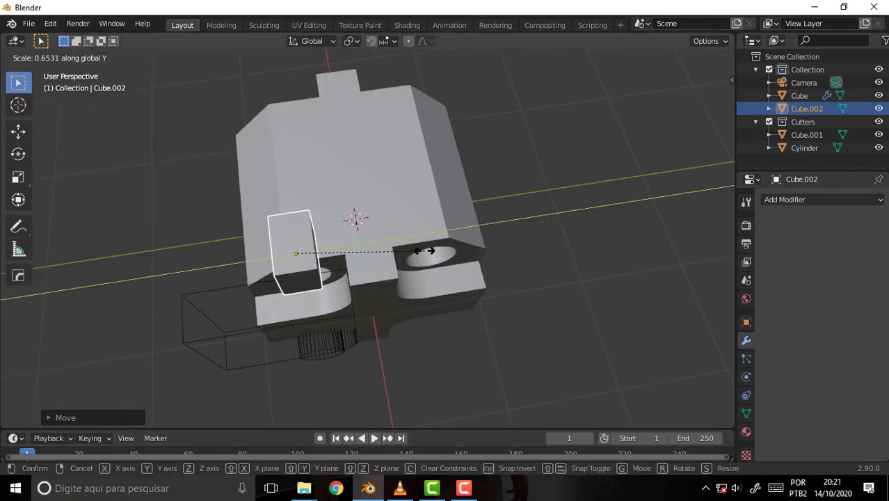
click(387, 265)
mouse_move(387, 265)
middle_down()
mouse_move(520, 179)
mouse_move(480, 171)
middle_up()
key(g)
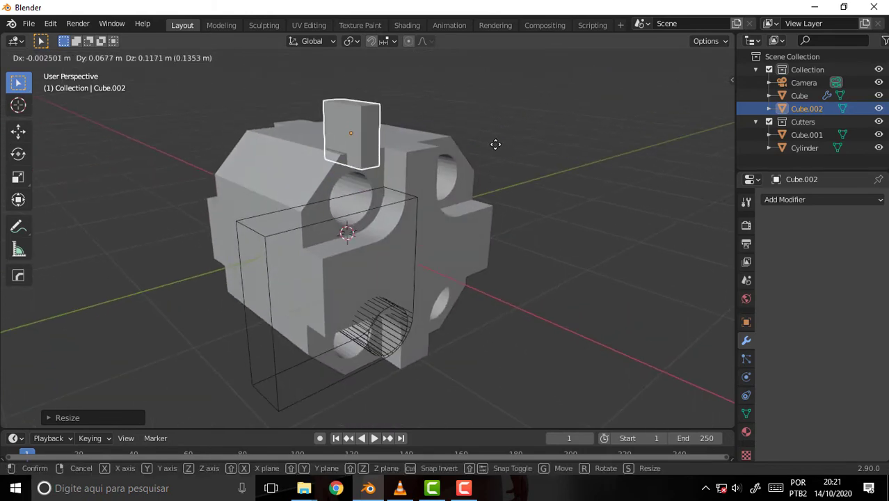
click(490, 157)
mouse_move(490, 157)
middle_down()
mouse_move(521, 186)
mouse_move(514, 191)
middle_up()
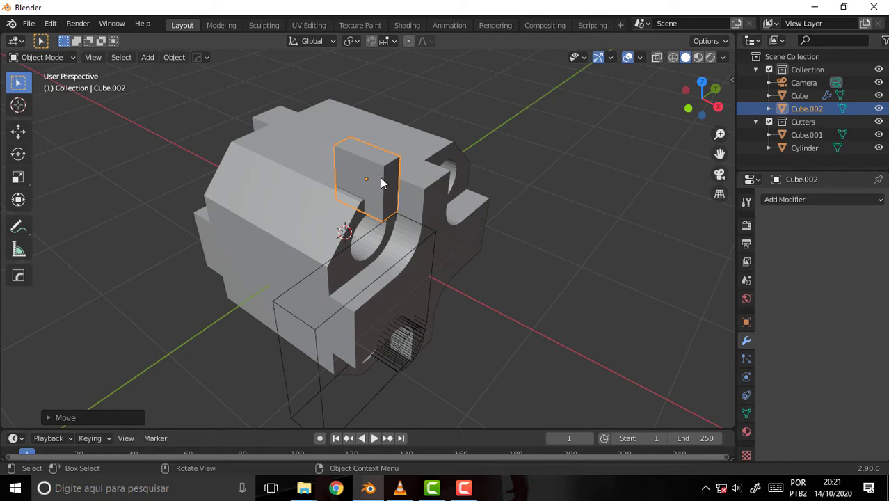
shift+click(306, 199)
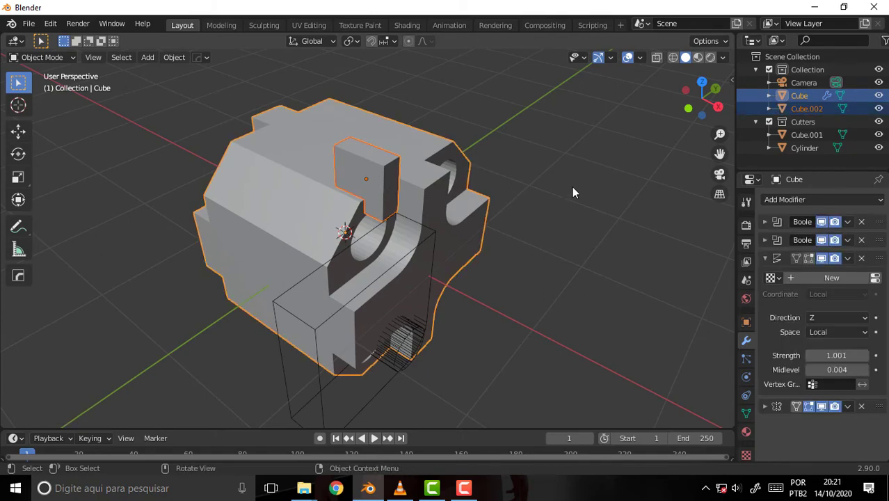
Subtract Cube.002 from the block as a HardOps Difference, notching its top, then switch to VLC.
key(q)
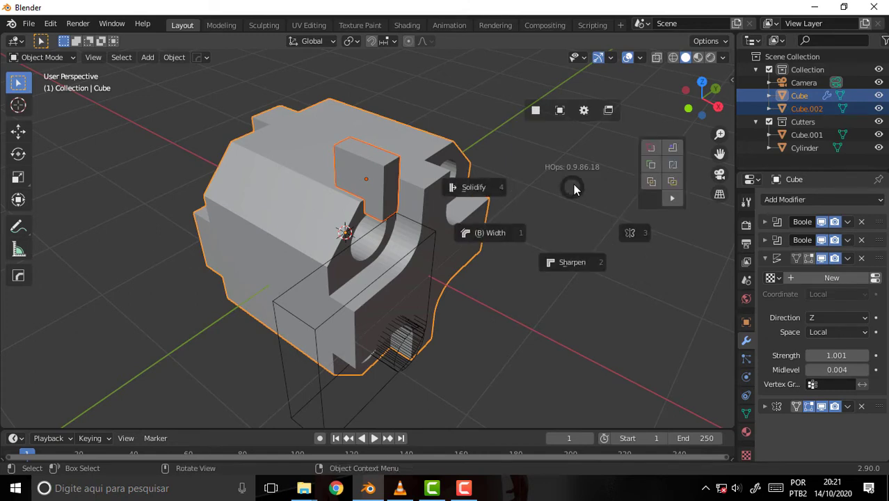
click(652, 151)
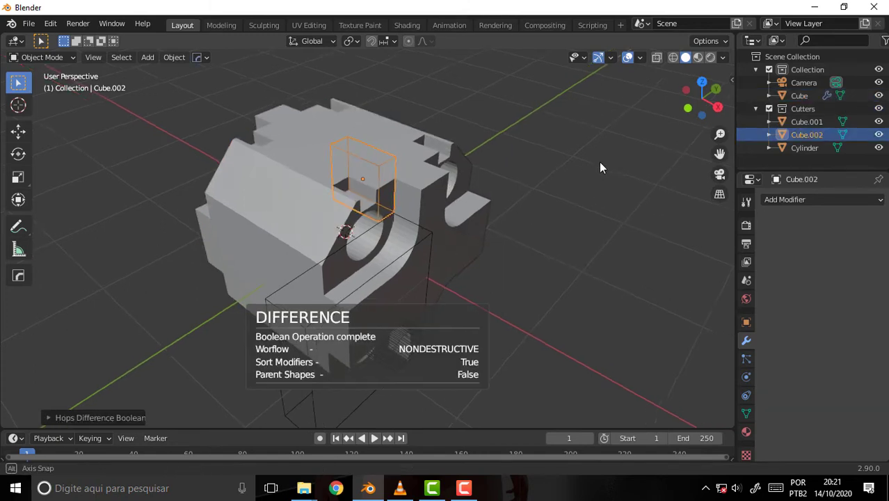
mouse_move(599, 161)
middle_down()
mouse_move(545, 161)
mouse_move(506, 142)
mouse_move(505, 103)
mouse_move(522, 60)
mouse_move(528, 382)
mouse_move(592, 457)
mouse_move(587, 388)
mouse_move(628, 275)
mouse_move(572, 168)
mouse_move(569, 183)
mouse_move(542, 173)
mouse_move(570, 148)
mouse_move(586, 151)
middle_up()
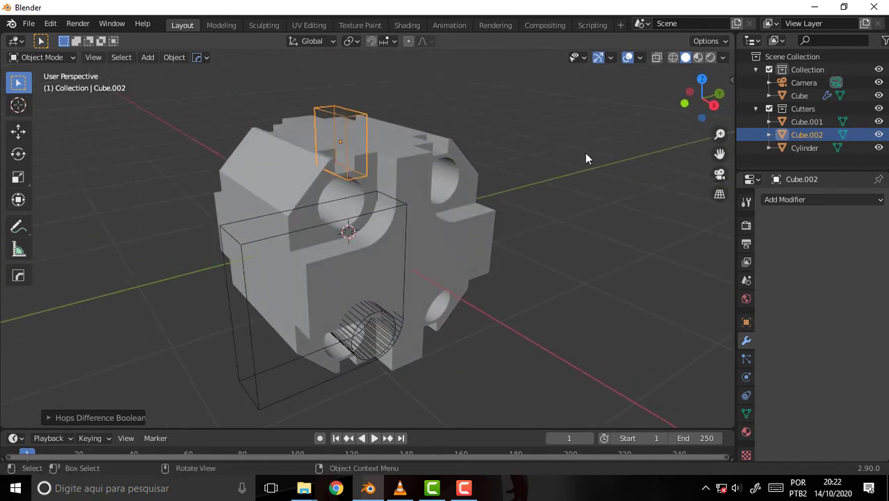
mouse_move(585, 160)
middle_down()
mouse_move(634, 147)
mouse_move(671, 173)
mouse_move(578, 175)
middle_up()
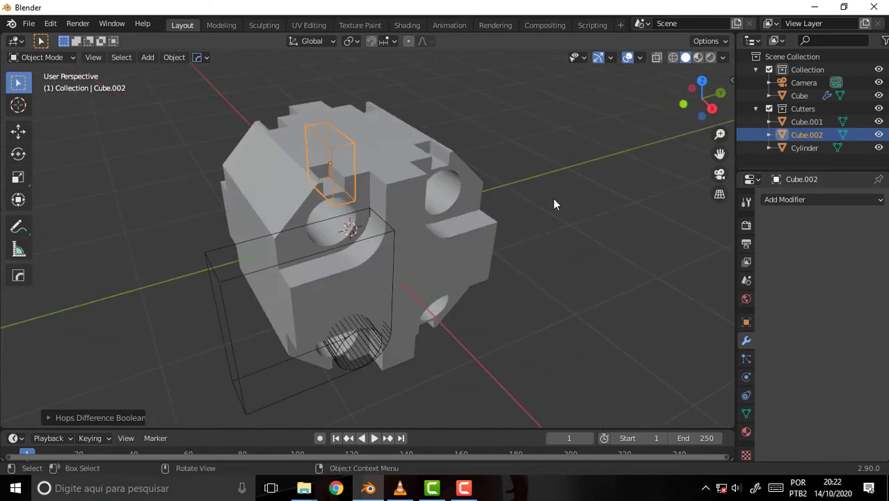
click(403, 492)
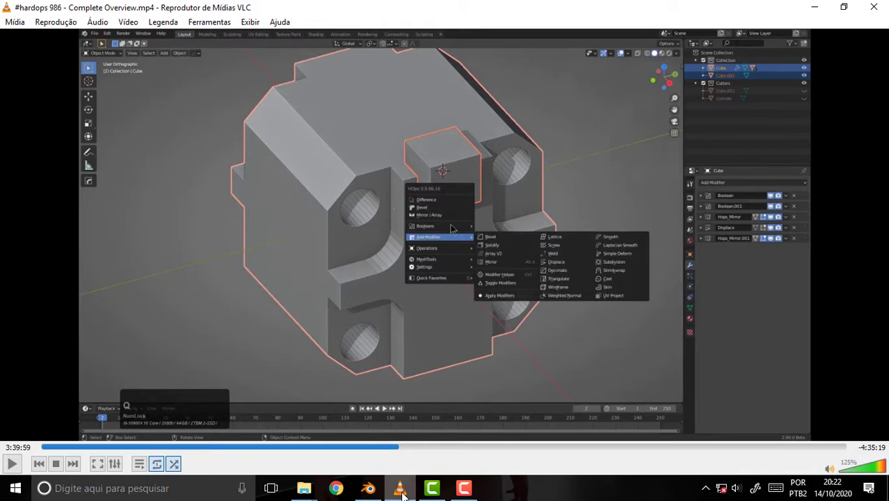
Play the tutorial, seek past 3:40:45, and pause it at 3:41:16.
click(13, 464)
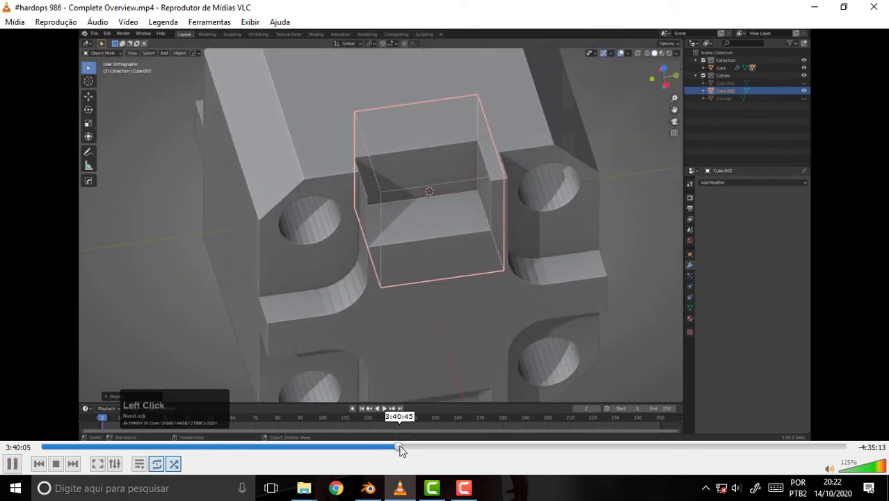
click(400, 447)
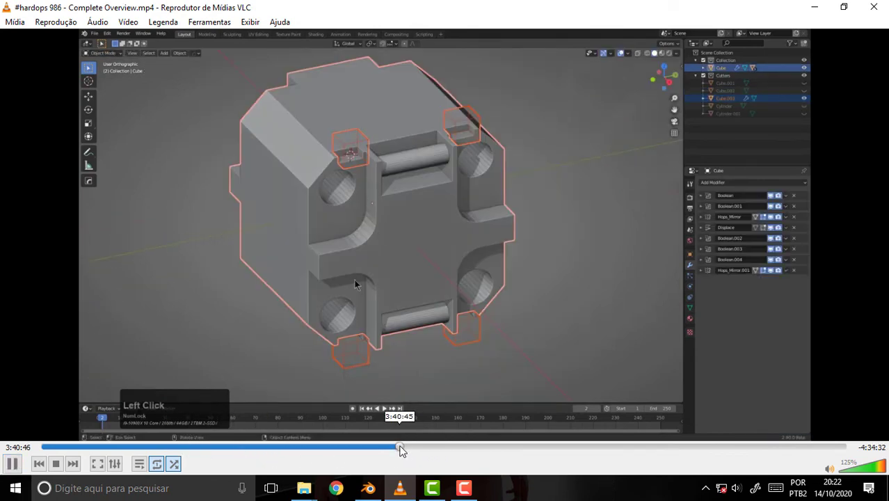
click(401, 448)
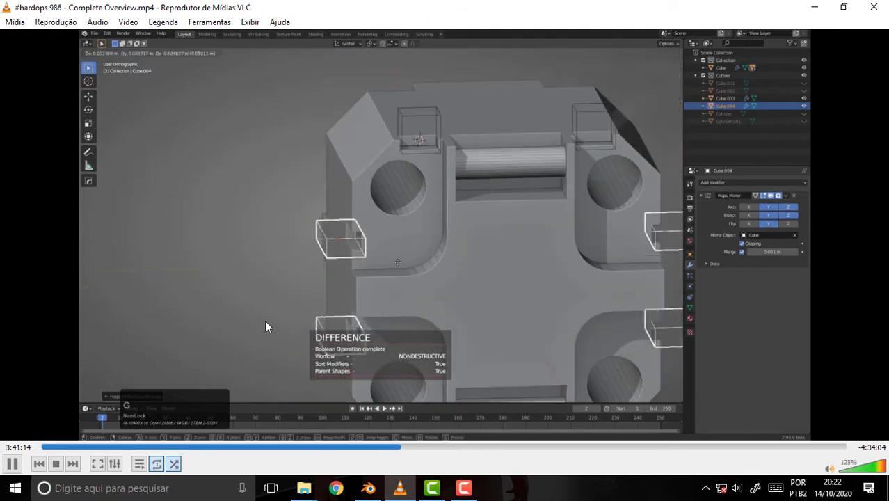
key(space)
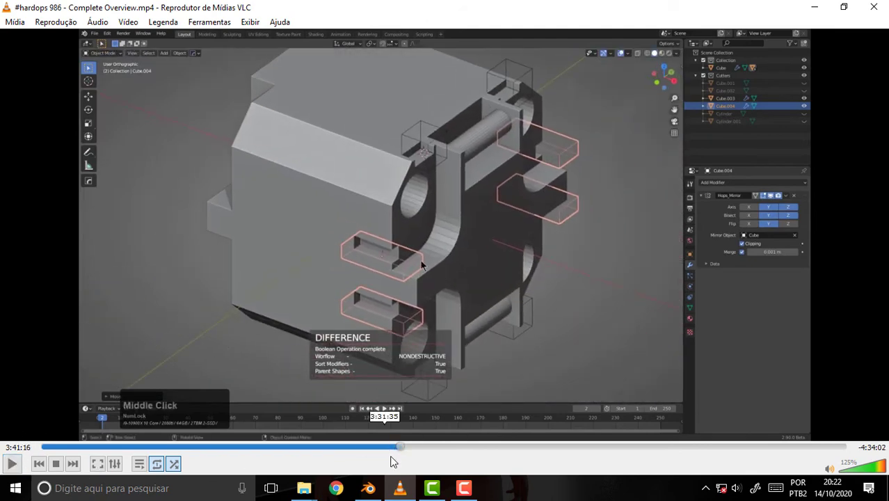
Duplicate the cutter in place as Cube.003, rotate it -105° about X, and select it with Cube.
click(368, 487)
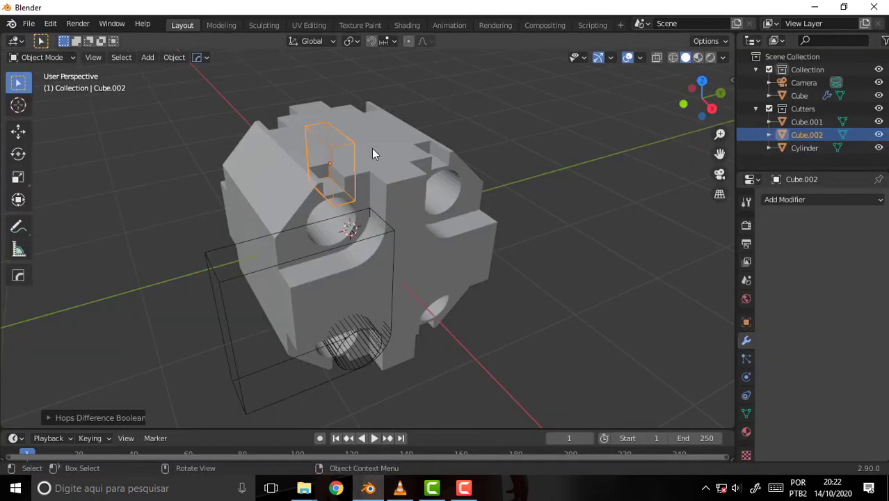
key(shift+d)
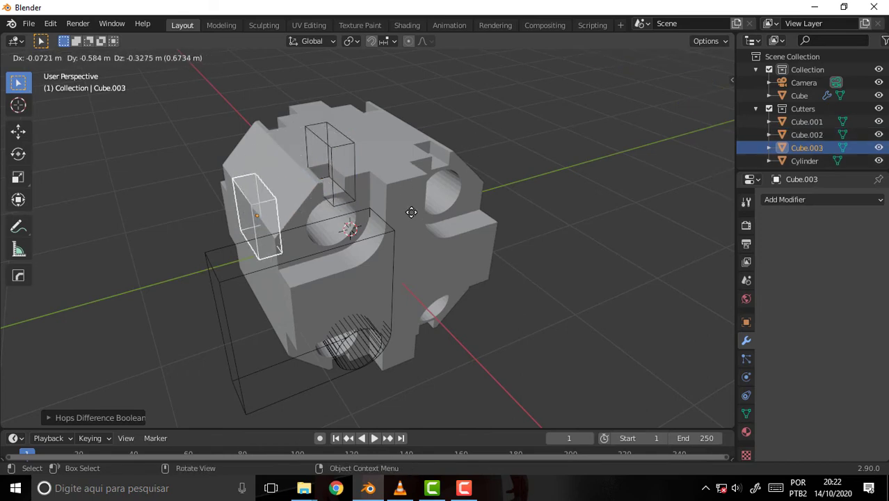
right_click(430, 206)
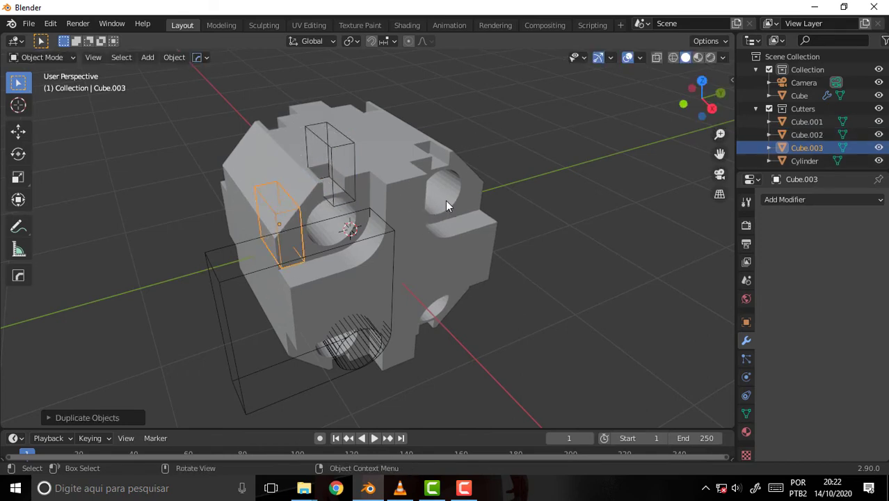
key(r)
key(x)
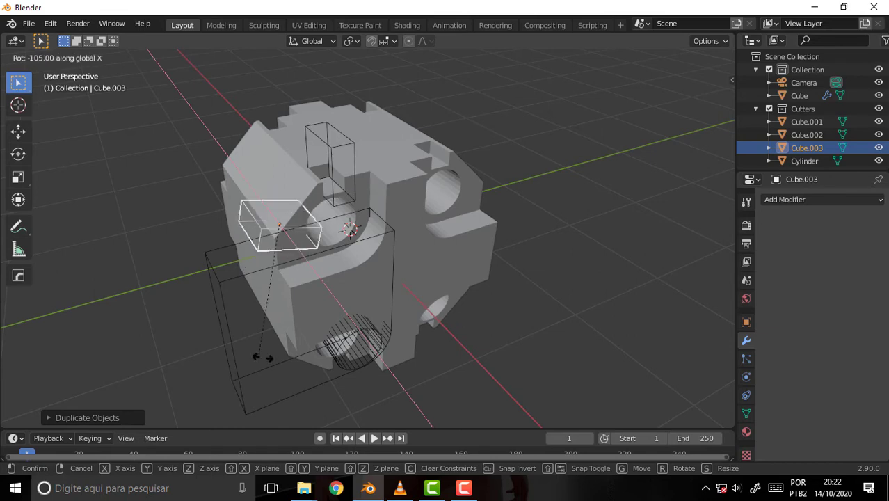
click(292, 361)
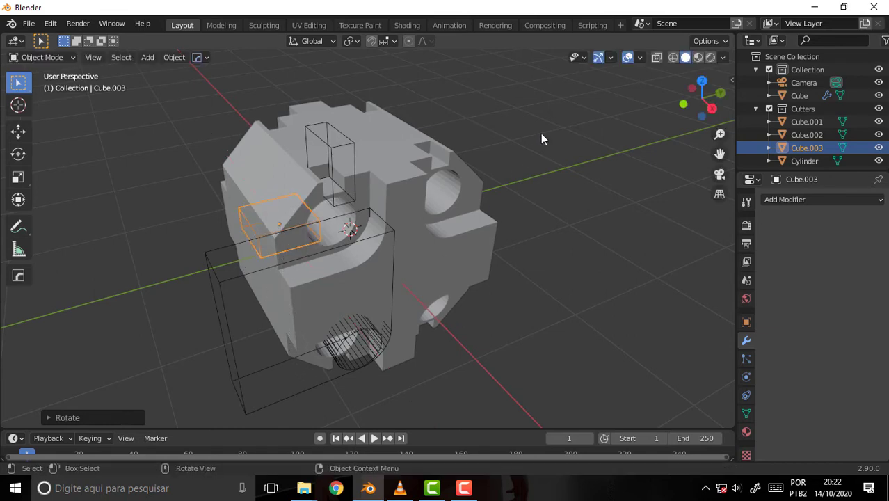
mouse_move(541, 133)
middle_down()
mouse_move(588, 183)
mouse_move(578, 139)
mouse_move(566, 136)
mouse_move(458, 197)
middle_up()
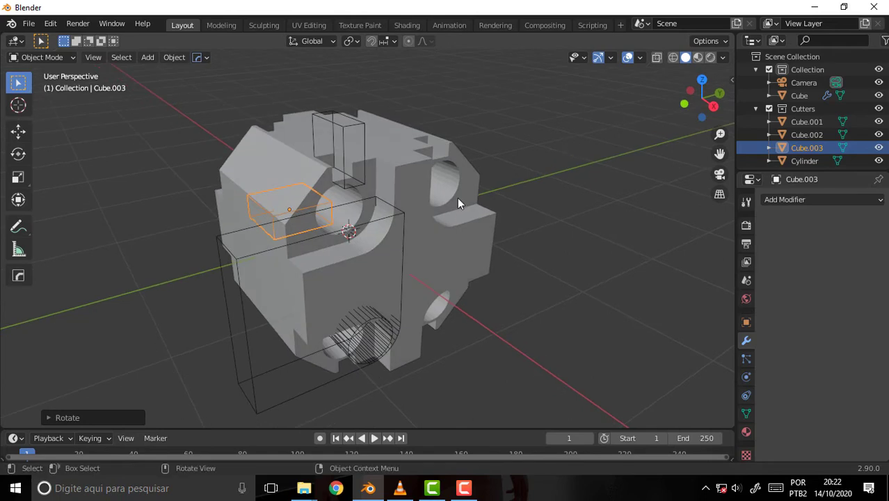
shift+click(407, 184)
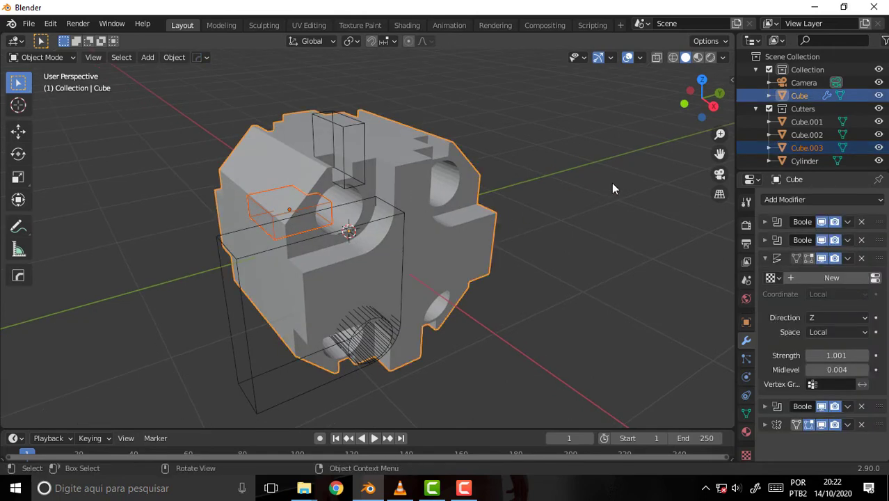
Subtract Cube.003 from the block with the HardOps Difference boolean.
key(q)
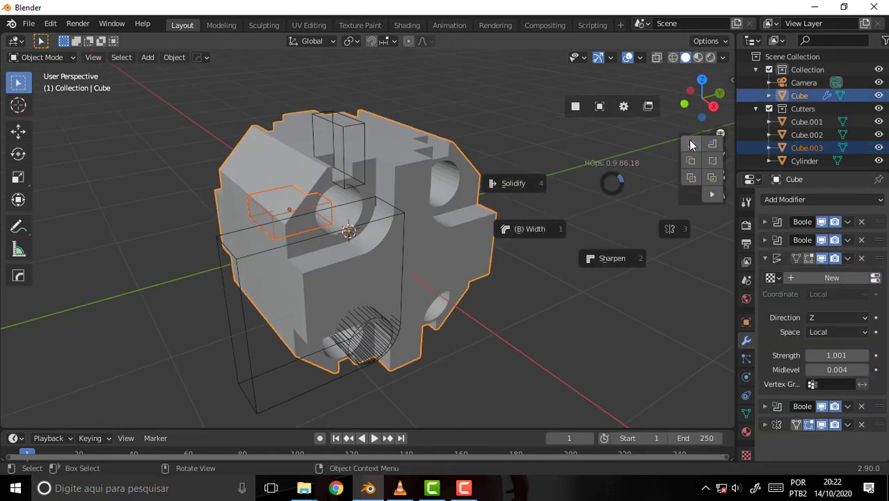
click(691, 144)
mouse_move(625, 156)
middle_down()
mouse_move(434, 132)
mouse_move(635, 144)
middle_up()
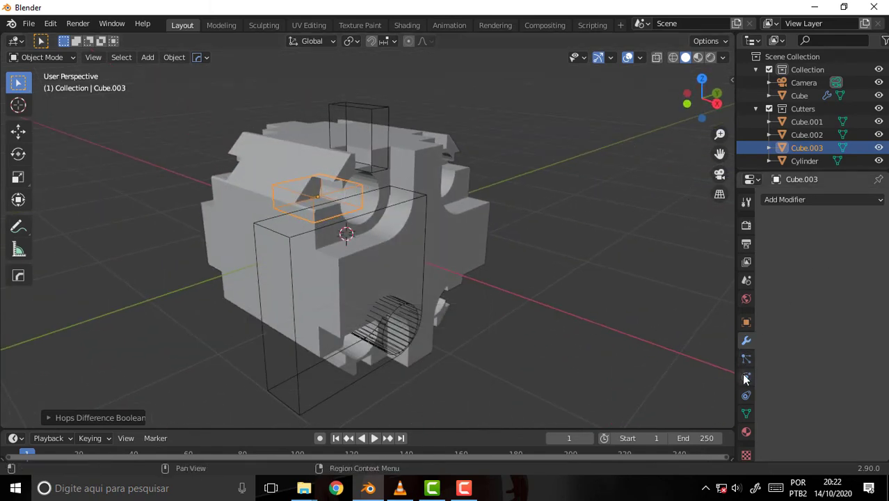
Move the new Boolean modifier to the bottom of Cube's stack, then select Cube.003.
click(434, 230)
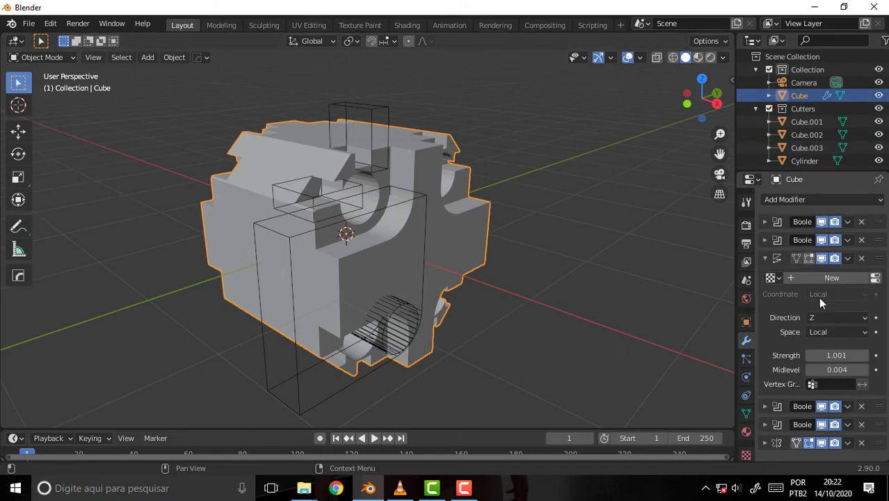
click(766, 258)
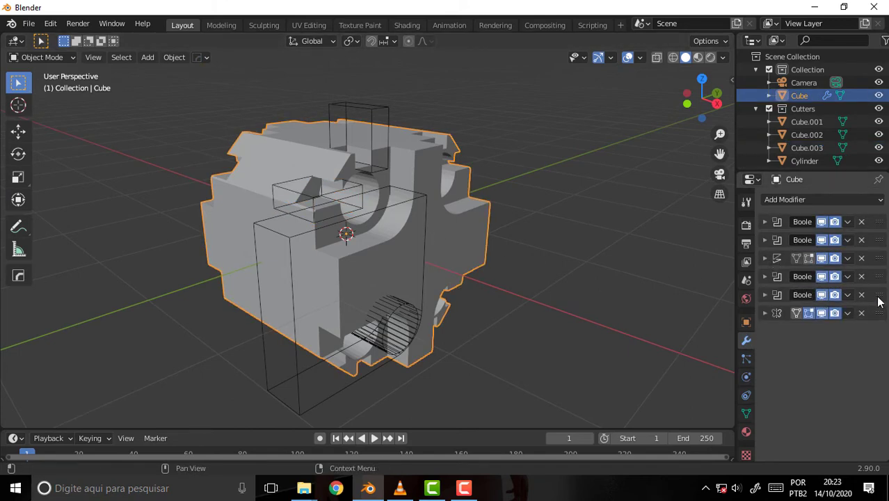
drag(879, 298, 875, 338)
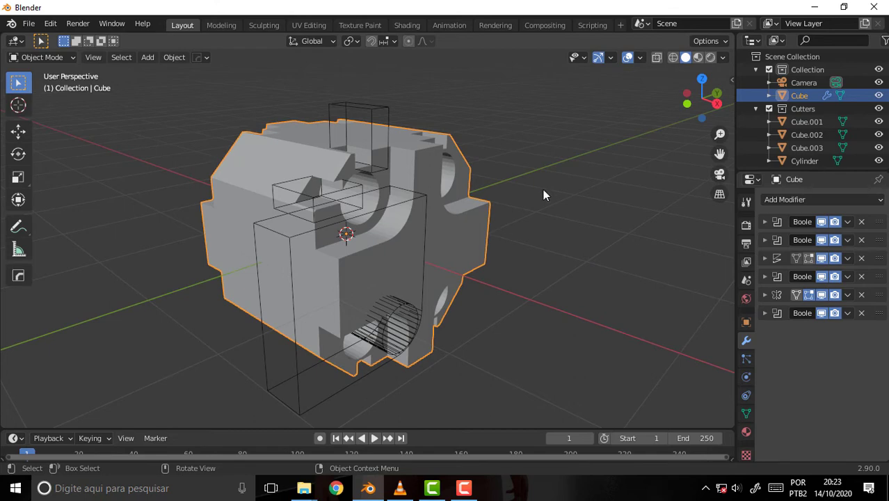
mouse_move(543, 189)
middle_down()
mouse_move(382, 182)
mouse_move(528, 201)
middle_up()
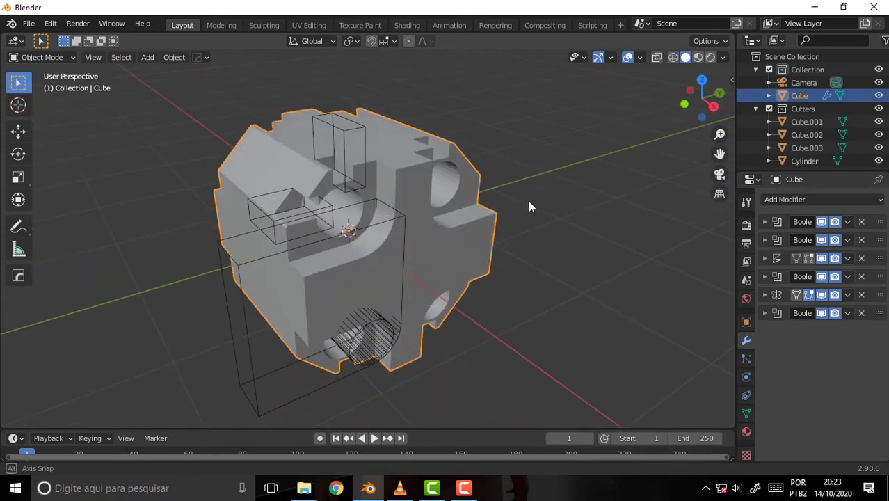
click(275, 220)
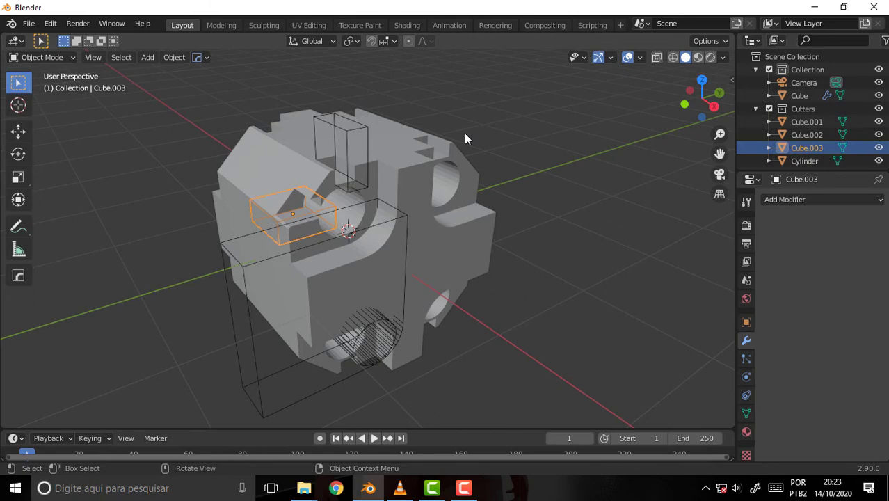
Delete the tilted Cube.003 and add a new cube scaled down to about 0.3.
middle_drag(465, 137, 458, 155)
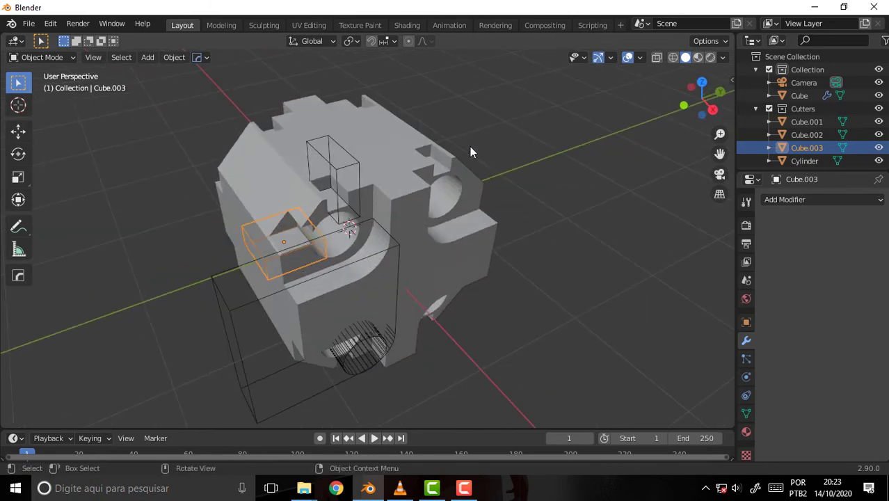
key(Delete)
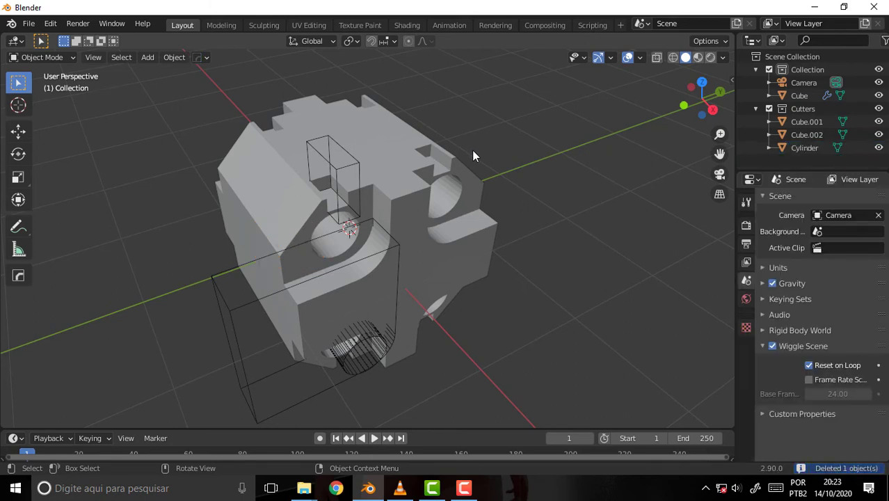
key(shift+a)
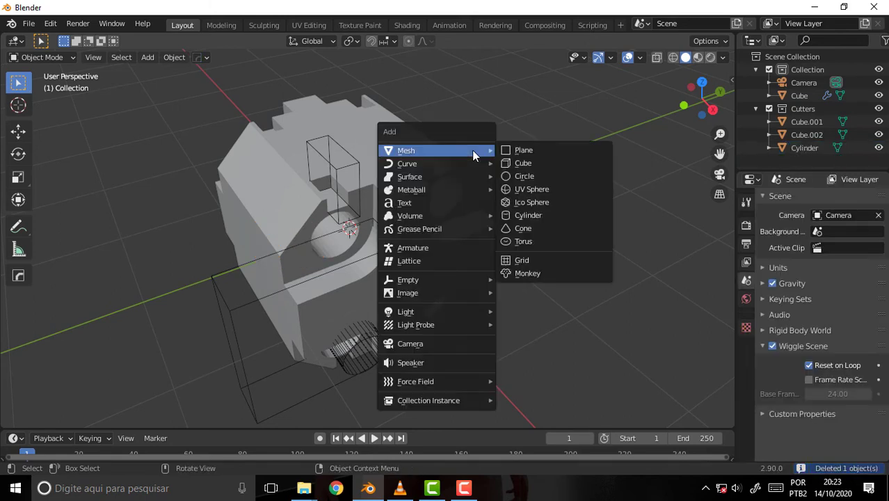
click(548, 165)
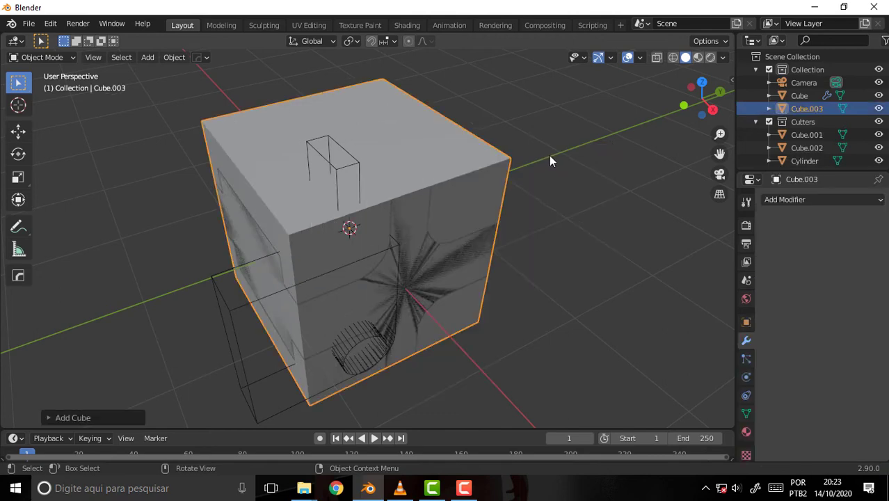
key(s)
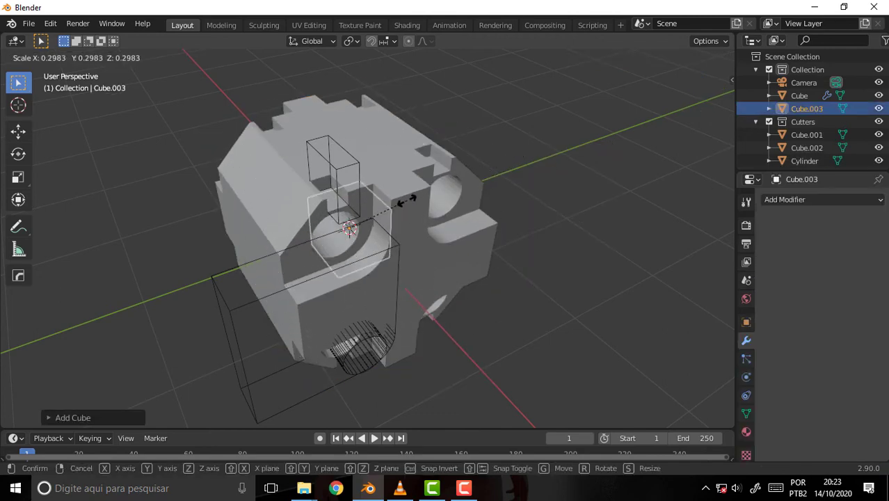
click(398, 205)
mouse_move(511, 139)
middle_down()
mouse_move(584, 143)
mouse_move(623, 176)
mouse_move(582, 174)
mouse_move(605, 181)
mouse_move(530, 167)
mouse_move(522, 129)
mouse_move(504, 154)
middle_up()
Flatten the new cube along Z into a thin slab.
key(s)
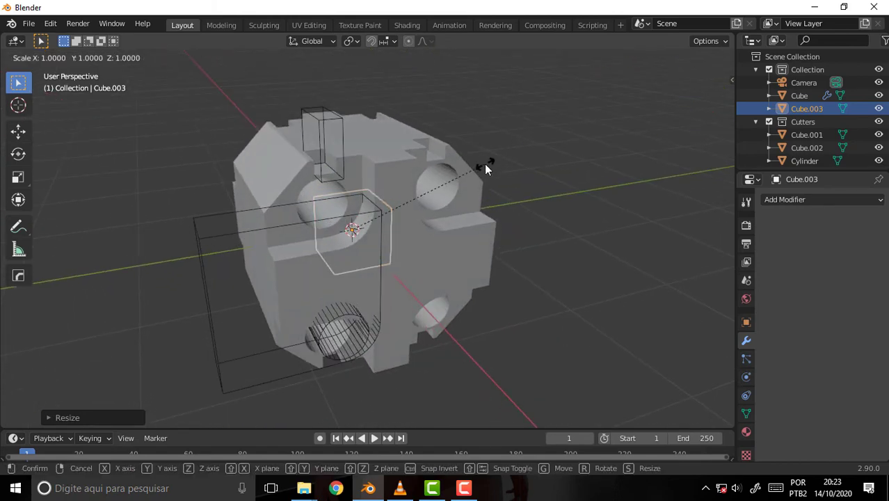
key(z)
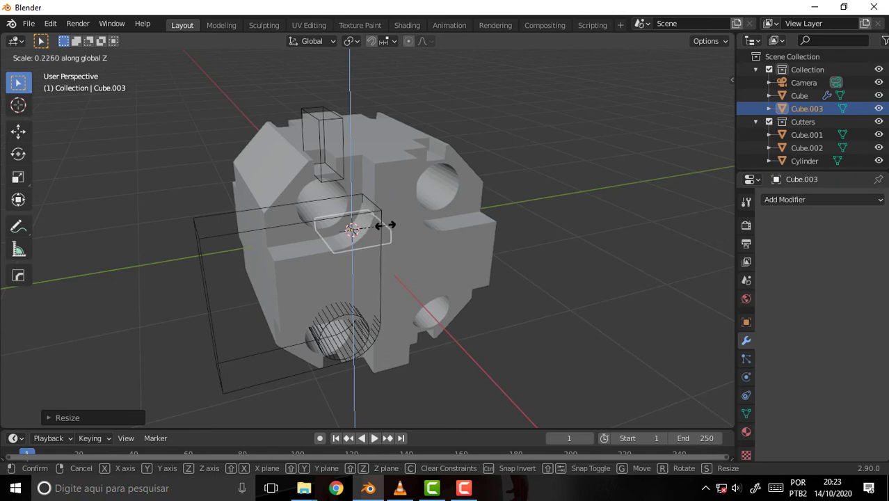
click(387, 221)
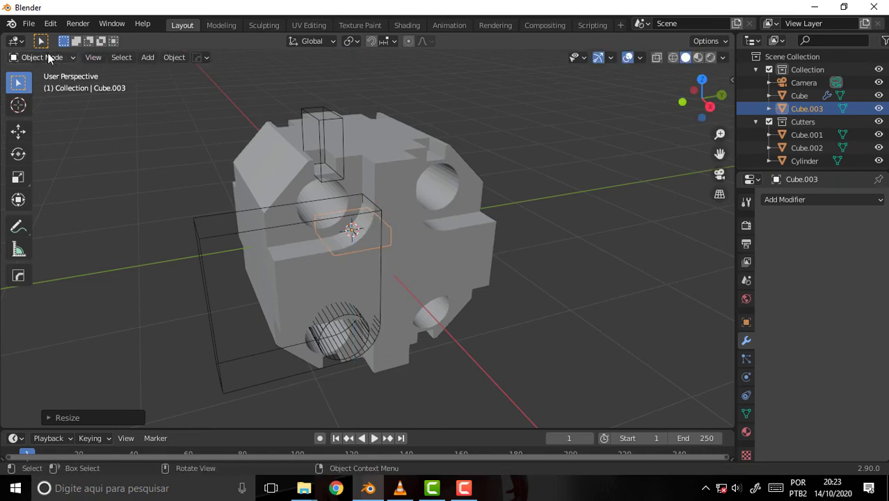
In Edit Mode with X-ray on, move Cube.003's box to the block's upper front.
click(39, 57)
click(61, 84)
middle_drag(413, 87, 500, 139)
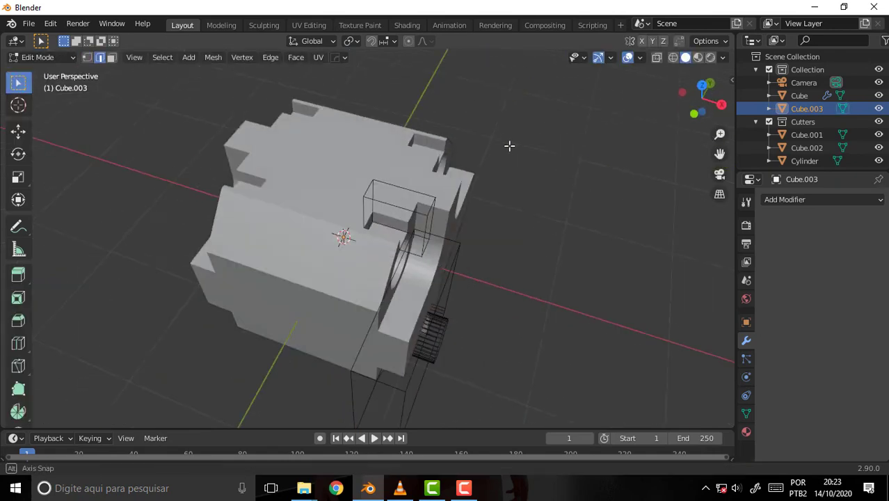
click(657, 58)
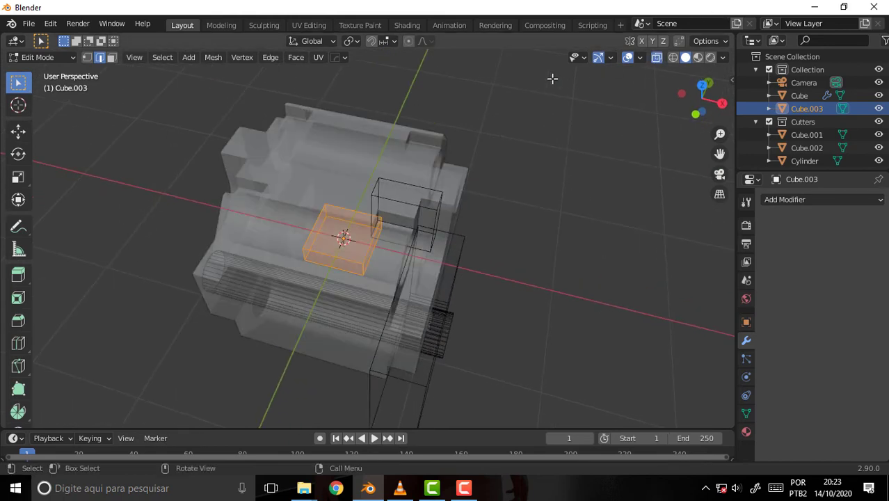
key(g)
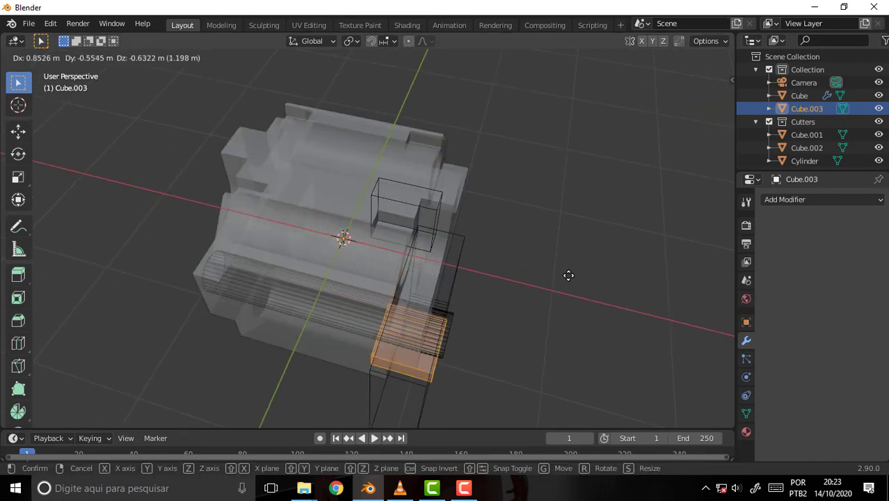
click(569, 274)
mouse_move(579, 246)
middle_down()
mouse_move(475, 150)
mouse_move(492, 159)
middle_up()
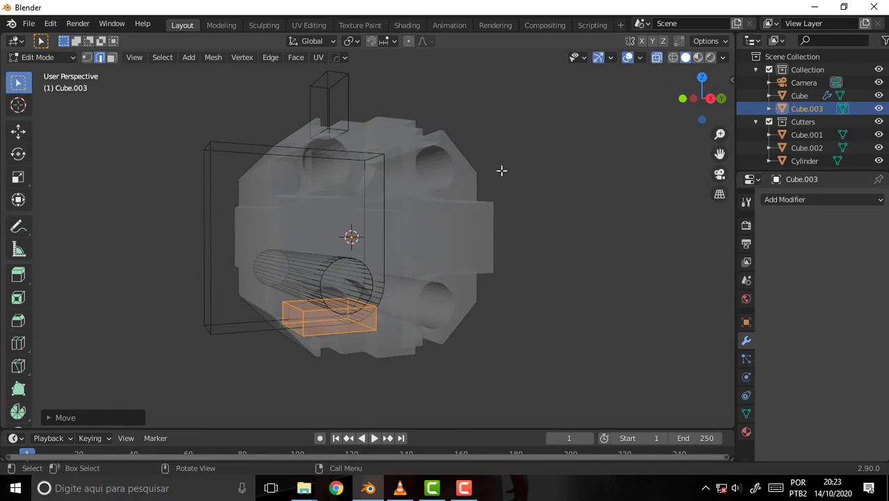
key(g)
click(452, 400)
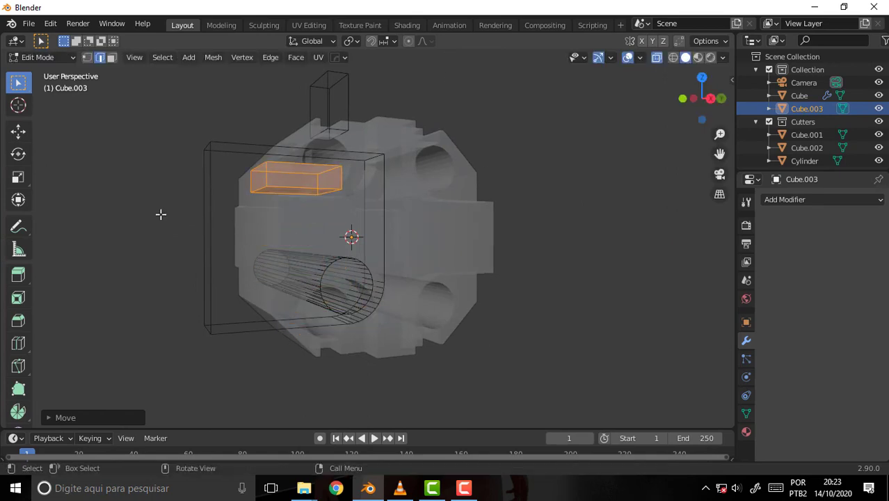
click(52, 60)
click(51, 70)
Turn X-ray back off and bring up the HardOps mirror tool on the slab.
middle_drag(536, 171, 538, 283)
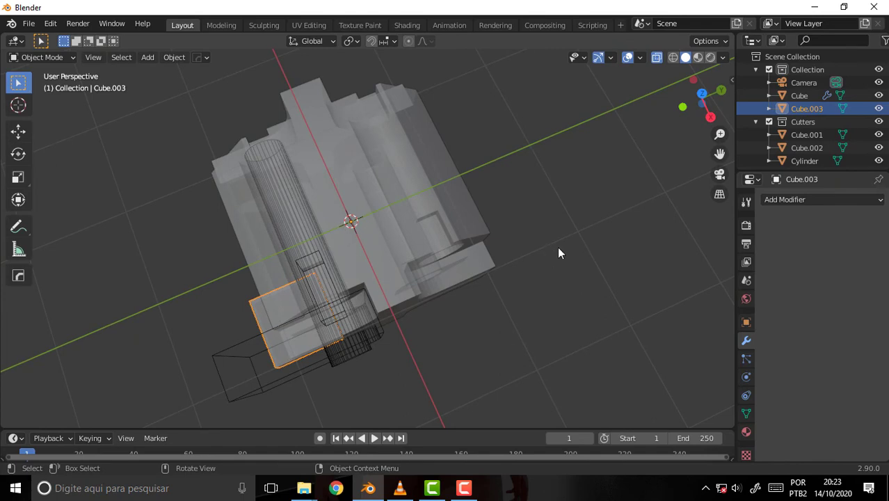
middle_drag(557, 253, 561, 169)
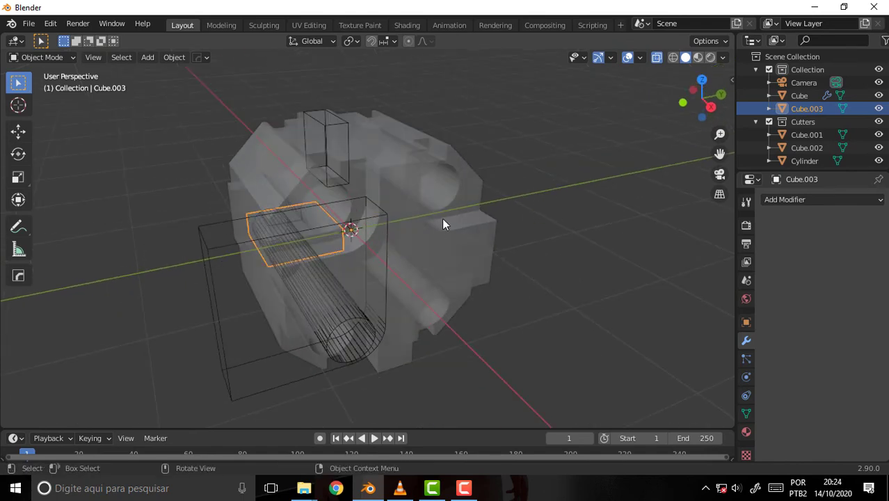
click(654, 58)
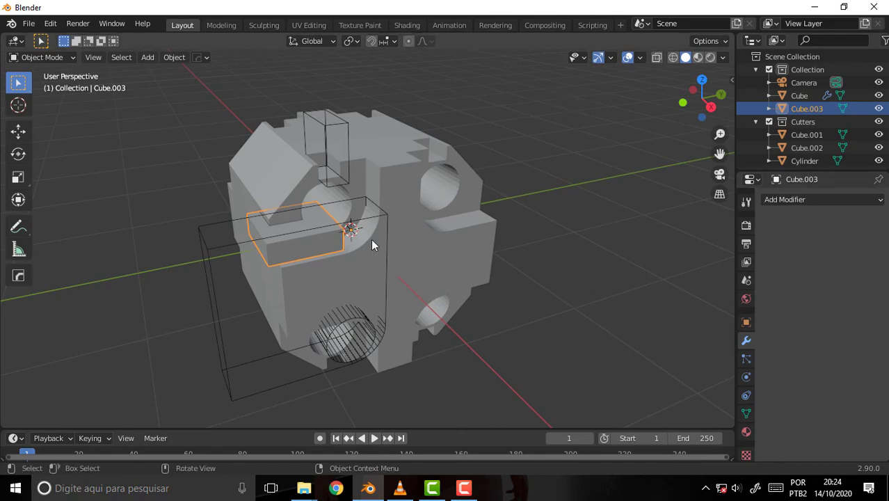
key(alt+shift+x)
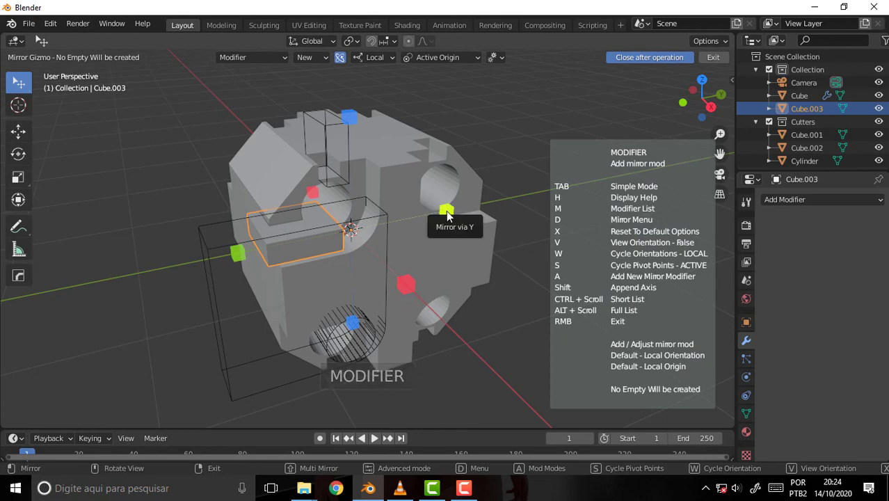
Try a Y mirror on Cube.003, undo it, and reselect the cutter.
click(447, 211)
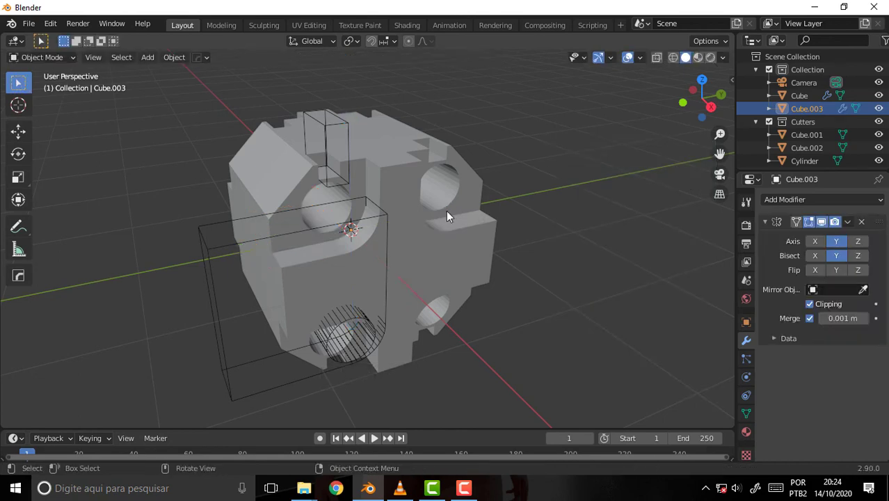
mouse_move(446, 211)
middle_down()
mouse_move(547, 225)
mouse_move(474, 234)
middle_up()
key(ctrl+z)
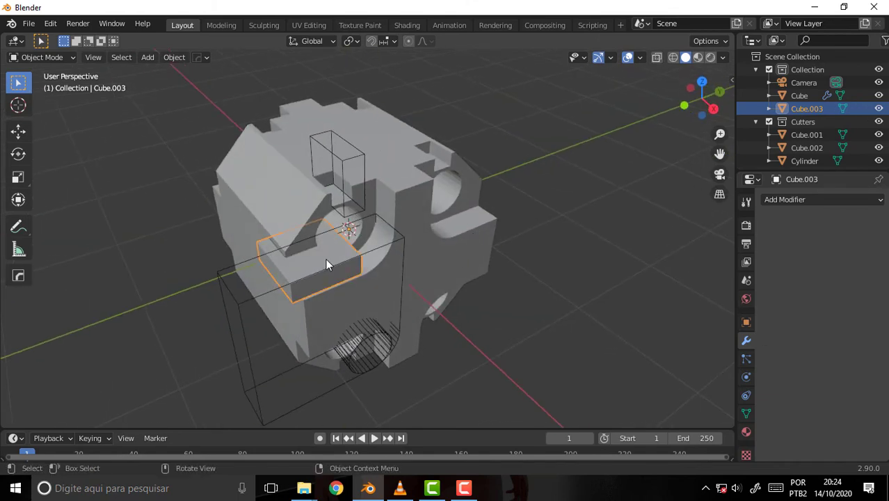
click(325, 258)
click(326, 258)
Mirror Cube.003 across Y, X and Z, then make the main Cube active with it.
key(alt+x)
click(242, 266)
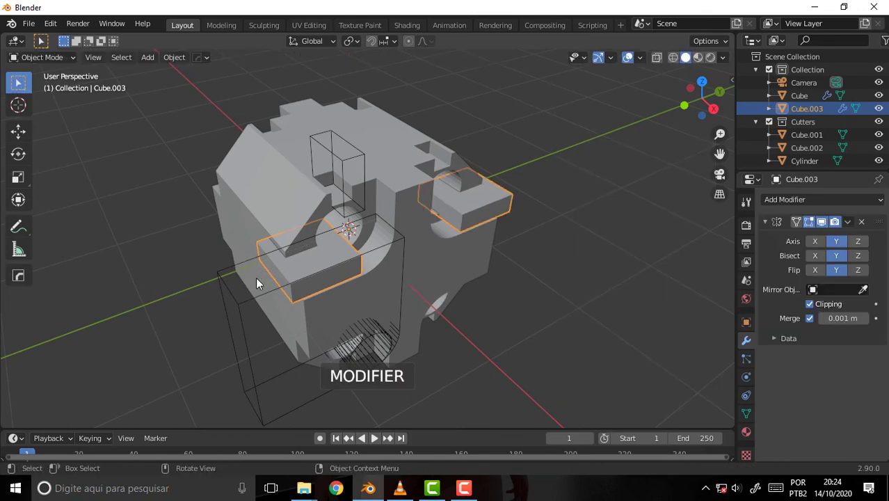
click(814, 241)
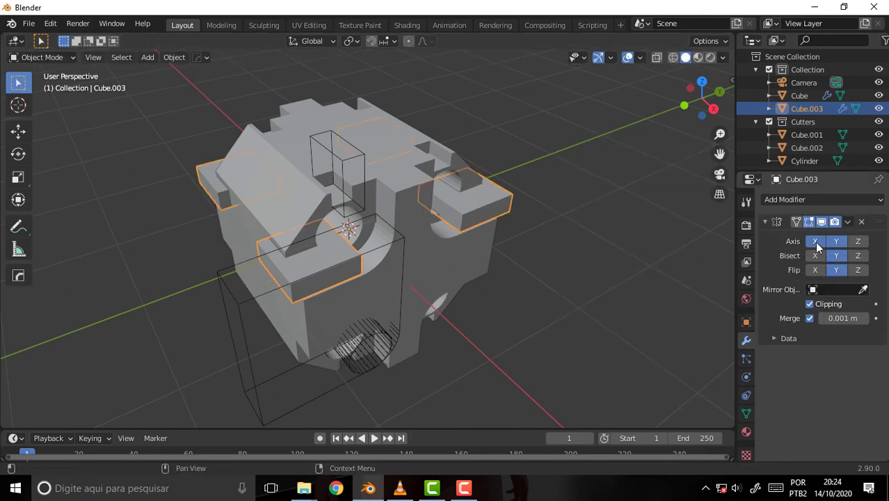
click(858, 241)
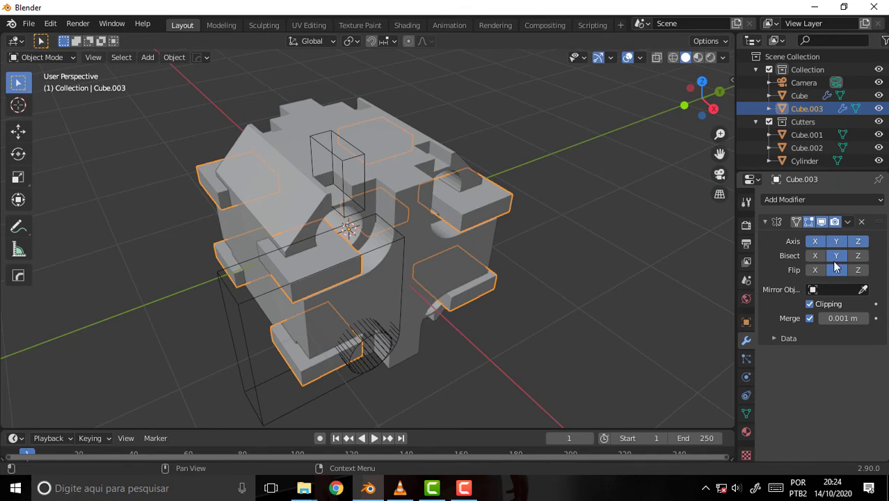
mouse_move(581, 228)
middle_down()
mouse_move(566, 206)
mouse_move(576, 207)
middle_up()
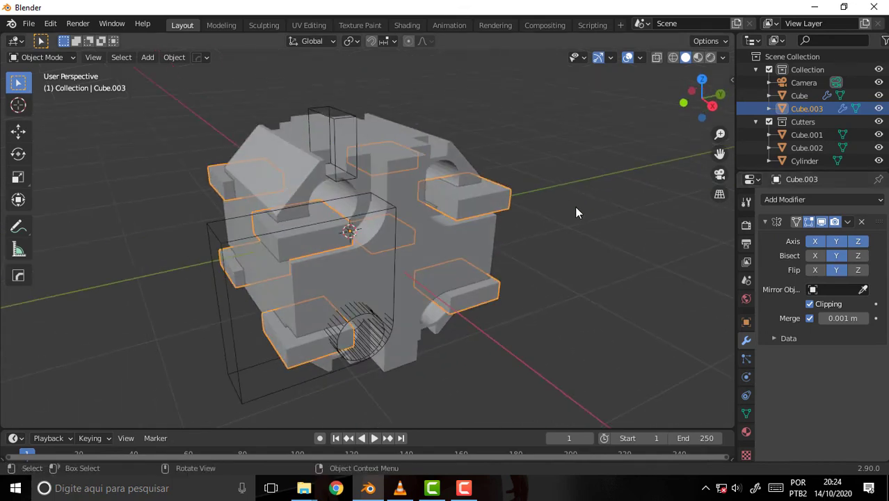
shift+click(394, 140)
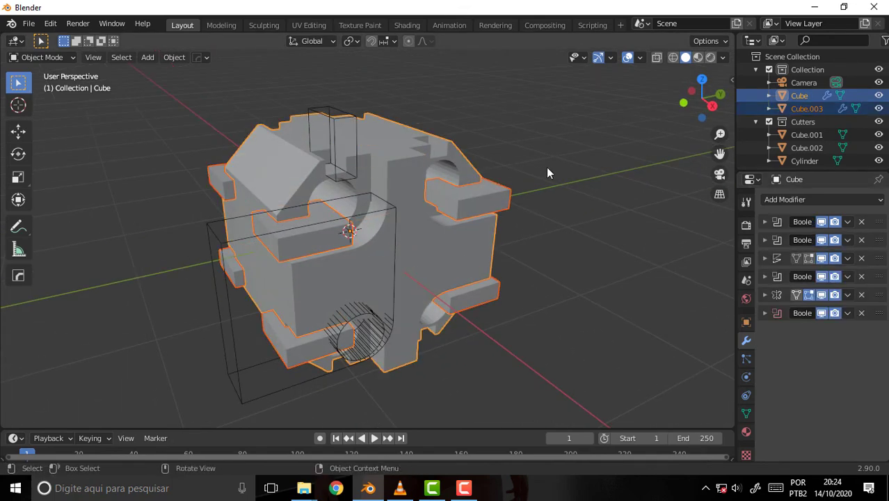
Subtract Cube.003's mirrored flat slabs from the block with a HardOps Difference boolean.
key(shift+q)
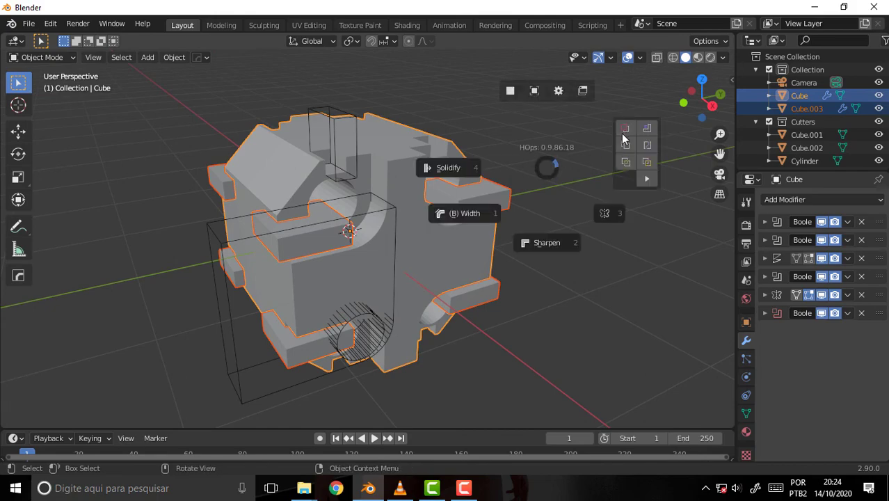
click(622, 133)
mouse_move(581, 161)
middle_down()
mouse_move(566, 169)
mouse_move(369, 139)
mouse_move(556, 191)
mouse_move(601, 162)
middle_up()
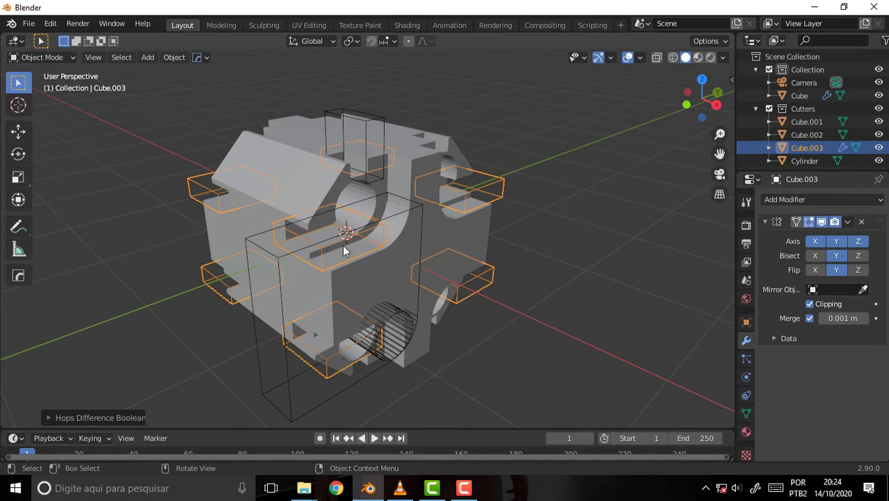
Check the block, Cylinder and Cube.003, collapsing Cube.003's mirror settings, then reselect the block.
click(322, 263)
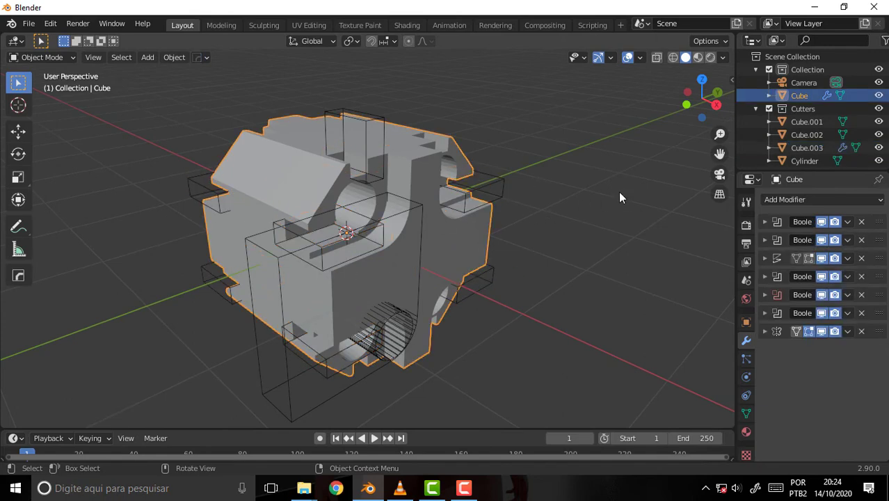
click(318, 265)
click(379, 247)
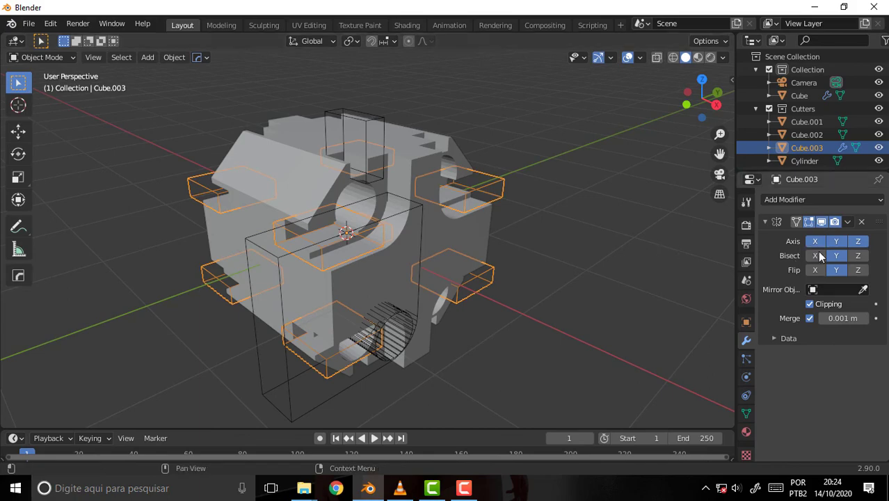
click(765, 222)
mouse_move(587, 179)
middle_down()
mouse_move(580, 244)
mouse_move(425, 179)
mouse_move(590, 163)
mouse_move(572, 198)
middle_up()
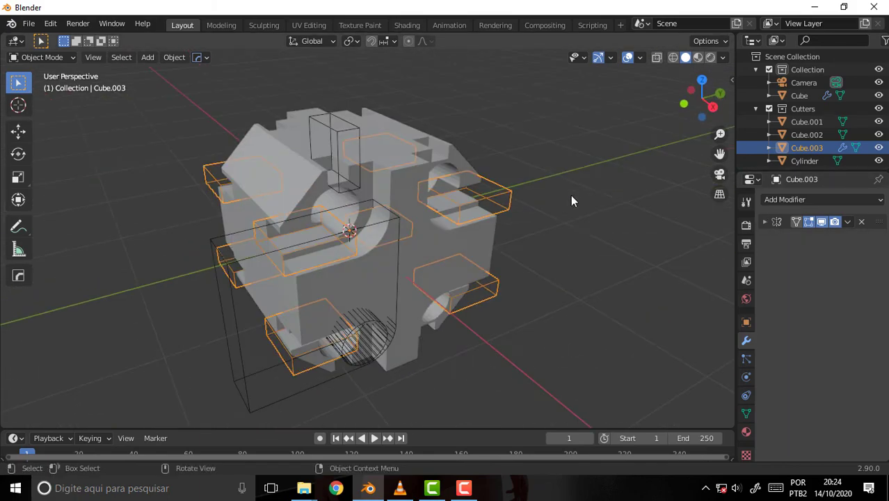
click(436, 237)
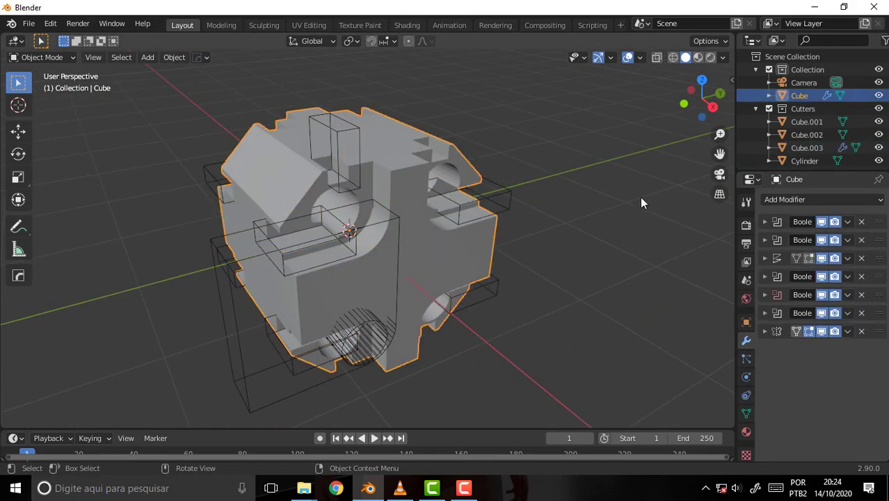
Hide the Cube.003, Cylinder, Cube.001 and Cube.002 cutters, leaving only the notched block visible.
click(463, 487)
mouse_move(578, 163)
middle_down()
mouse_move(481, 147)
mouse_move(578, 128)
mouse_move(539, 52)
mouse_move(482, 421)
mouse_move(530, 421)
mouse_move(529, 98)
mouse_move(550, 197)
mouse_move(627, 186)
mouse_move(31, 97)
mouse_move(49, 96)
mouse_move(81, 52)
mouse_move(77, 71)
mouse_move(64, 64)
mouse_move(696, 412)
mouse_move(543, 367)
mouse_move(497, 415)
mouse_move(511, 414)
middle_up()
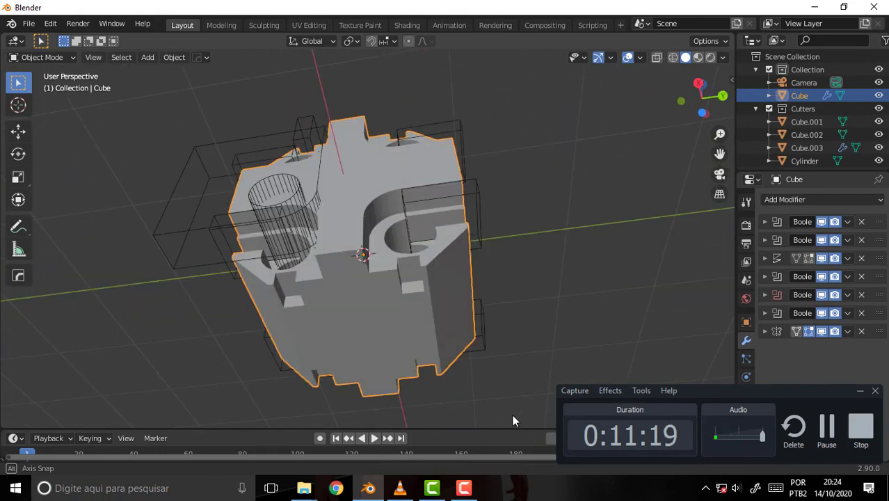
click(481, 197)
key(h)
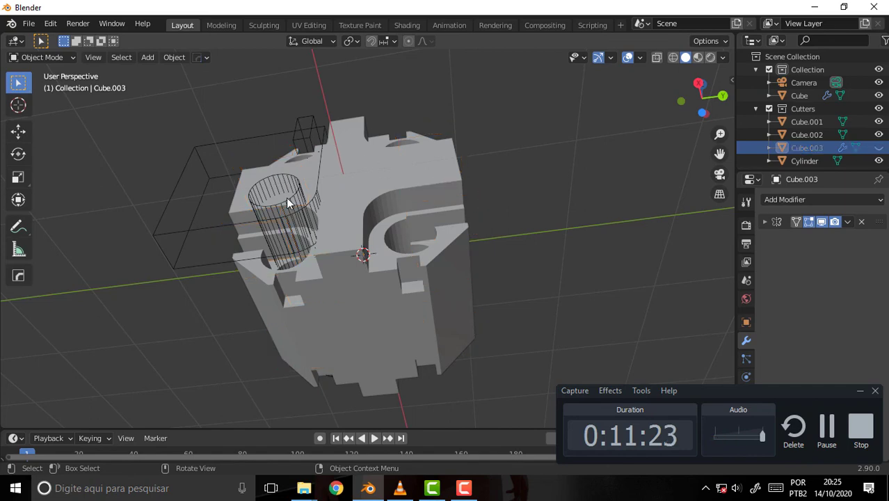
click(286, 199)
key(h)
click(203, 233)
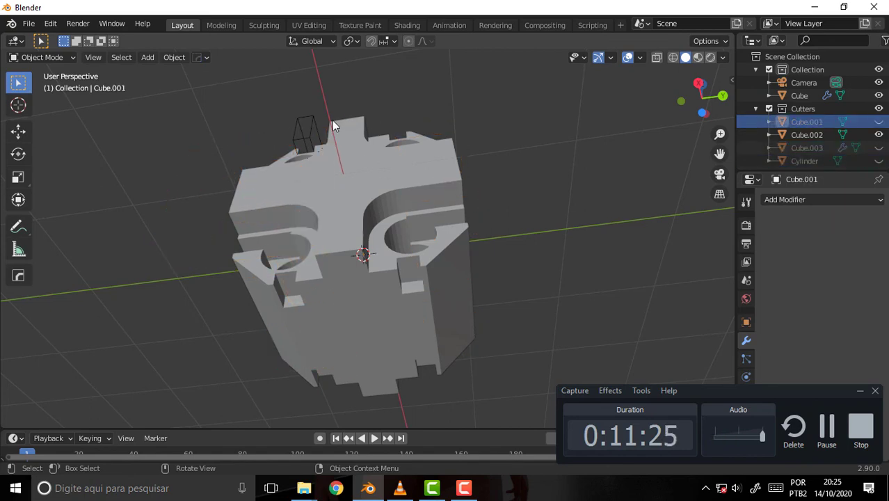
shift+click(315, 132)
key(h)
mouse_move(548, 106)
middle_down()
mouse_move(610, 298)
mouse_move(77, 243)
mouse_move(135, 158)
mouse_move(74, 89)
mouse_move(117, 375)
mouse_move(224, 317)
mouse_move(438, 428)
mouse_move(457, 206)
mouse_move(409, 392)
mouse_move(488, 393)
mouse_move(469, 409)
middle_up()
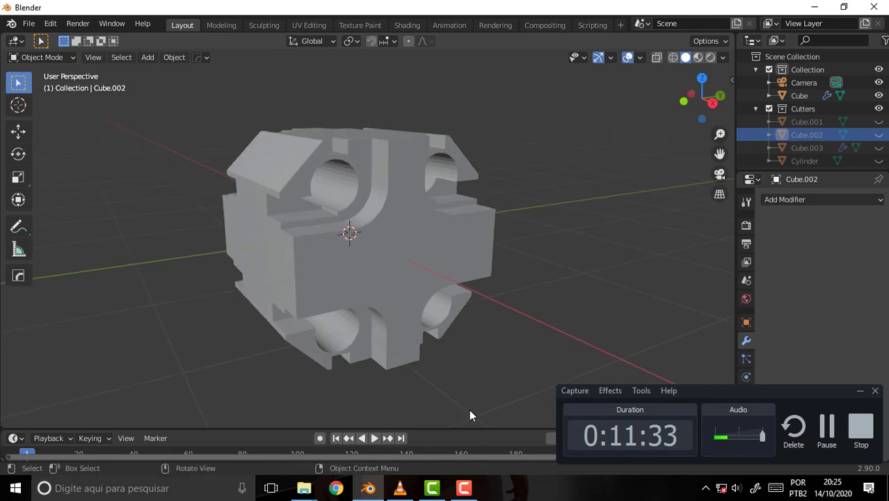